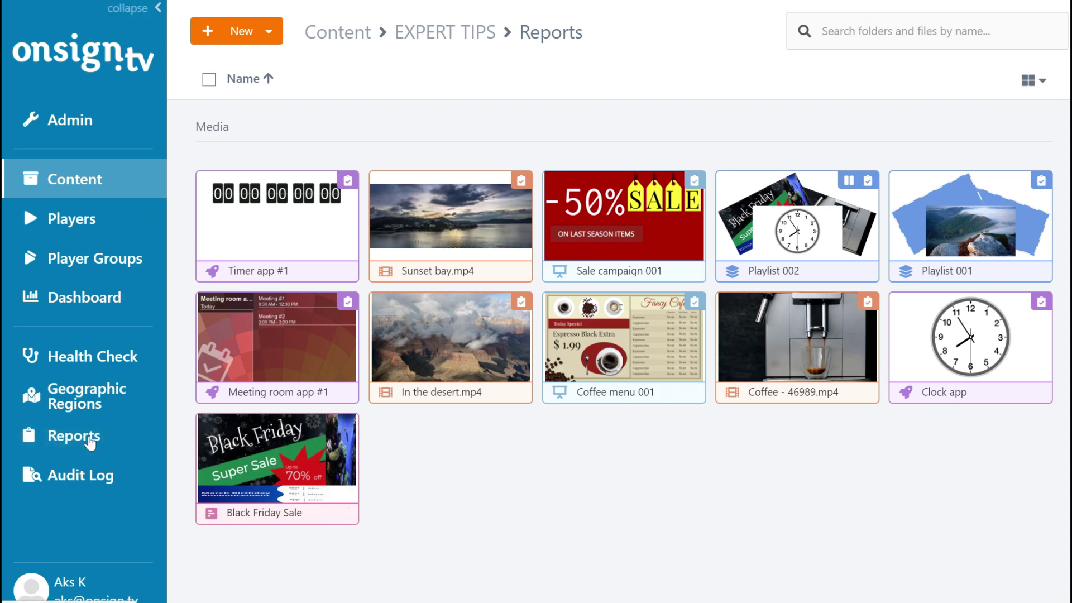
# Step: Start a new playback report in the updated format and set its period to Scheduled Report
pyautogui.click(127, 443)
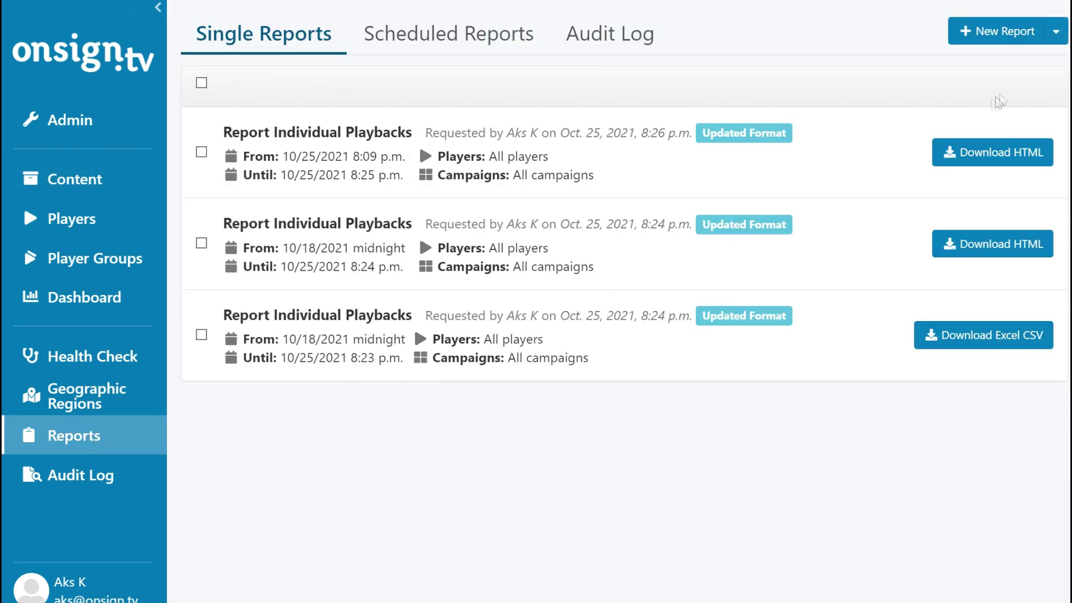
pyautogui.click(1055, 31)
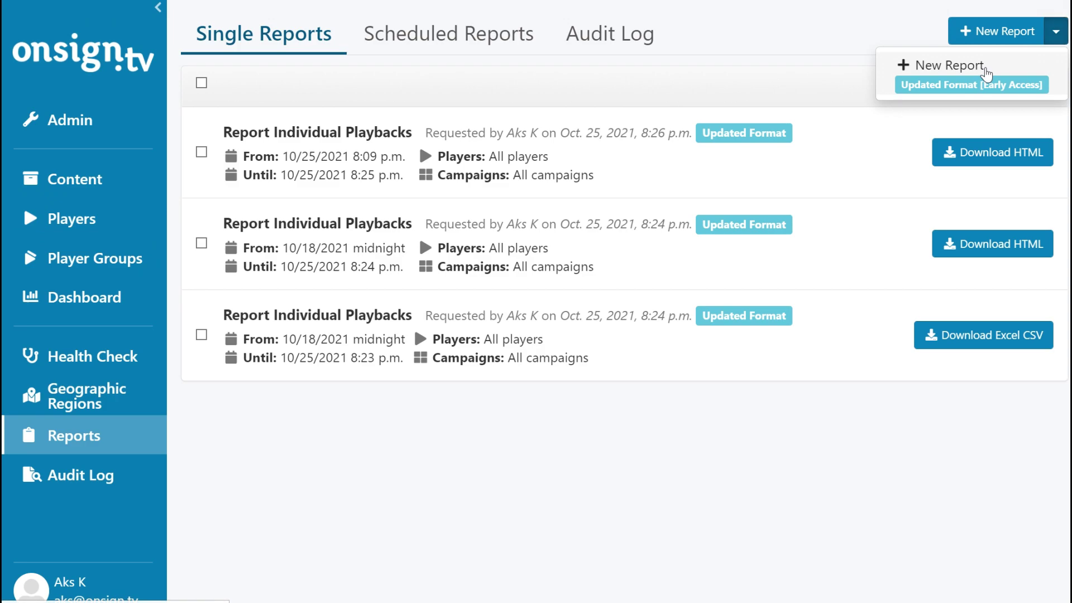
pyautogui.click(986, 70)
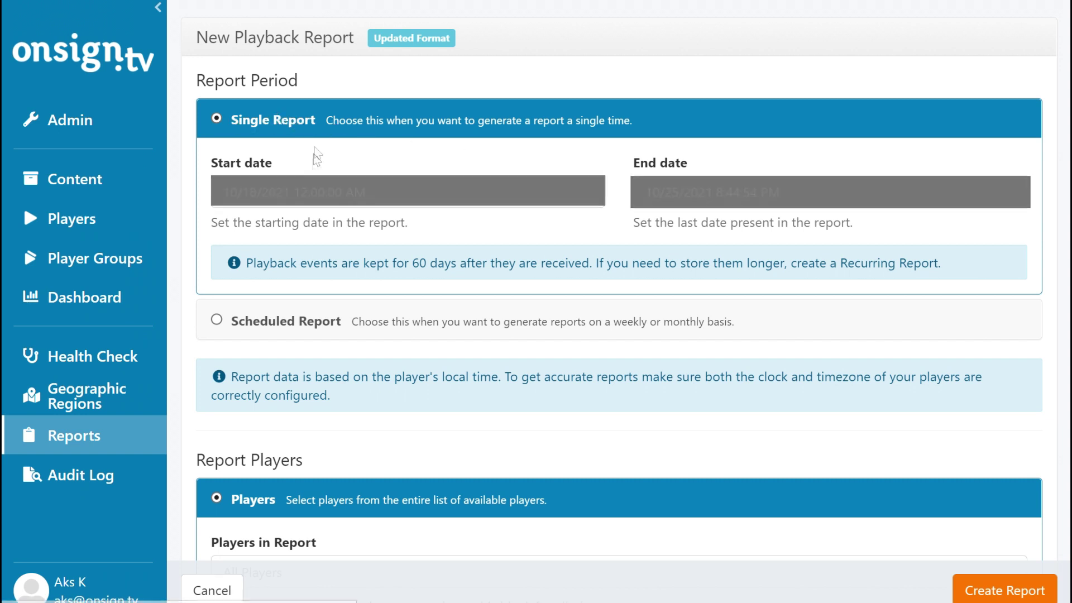
pyautogui.click(216, 319)
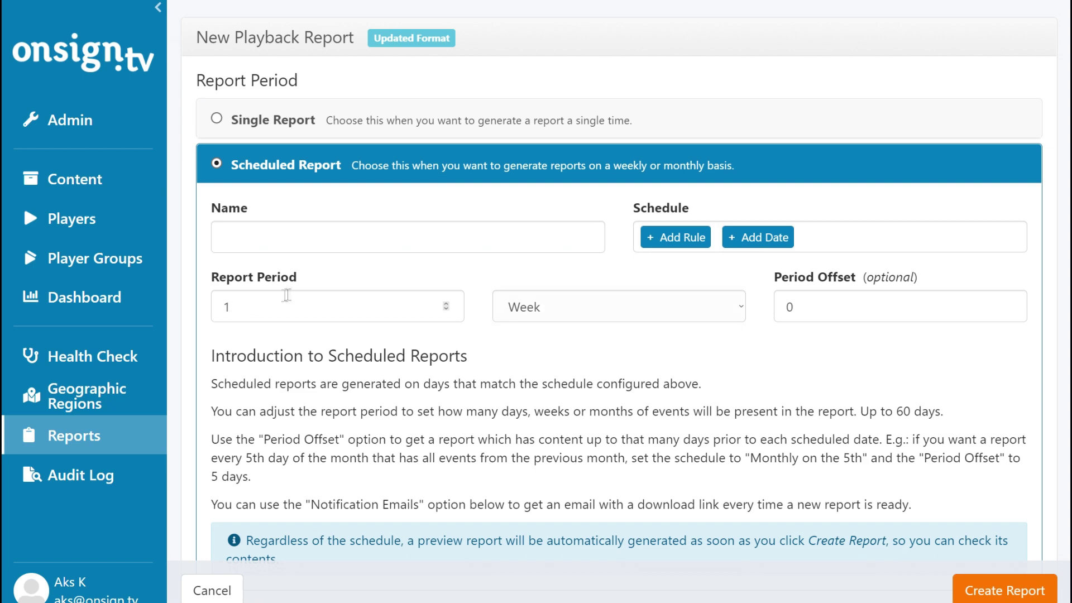
# Step: Limit the players in the report to Main player
pyautogui.scroll(-1, 505, 281)
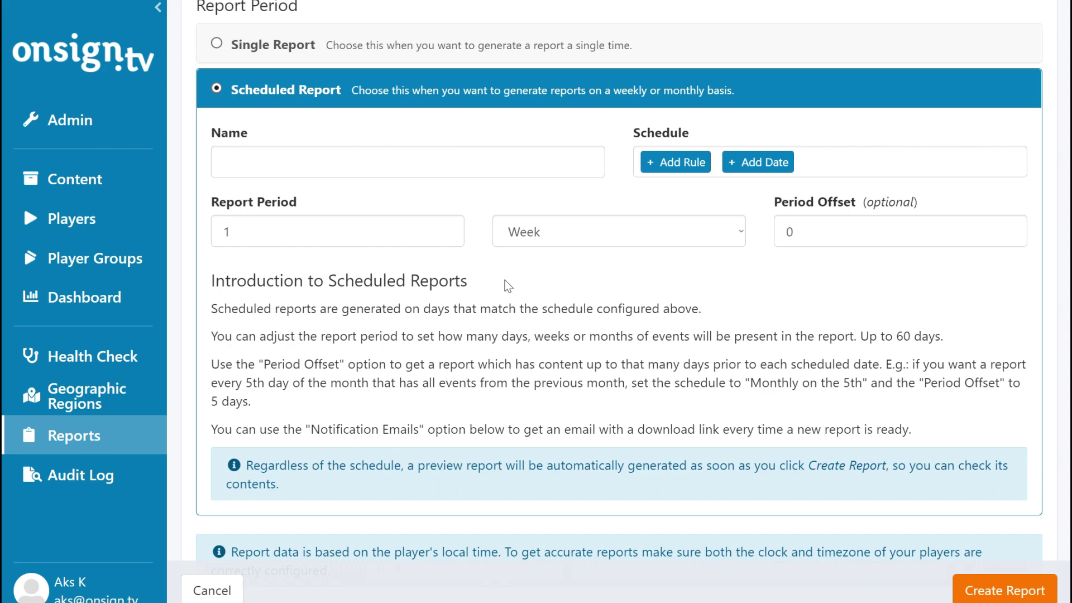
pyautogui.scroll(-3, 505, 280)
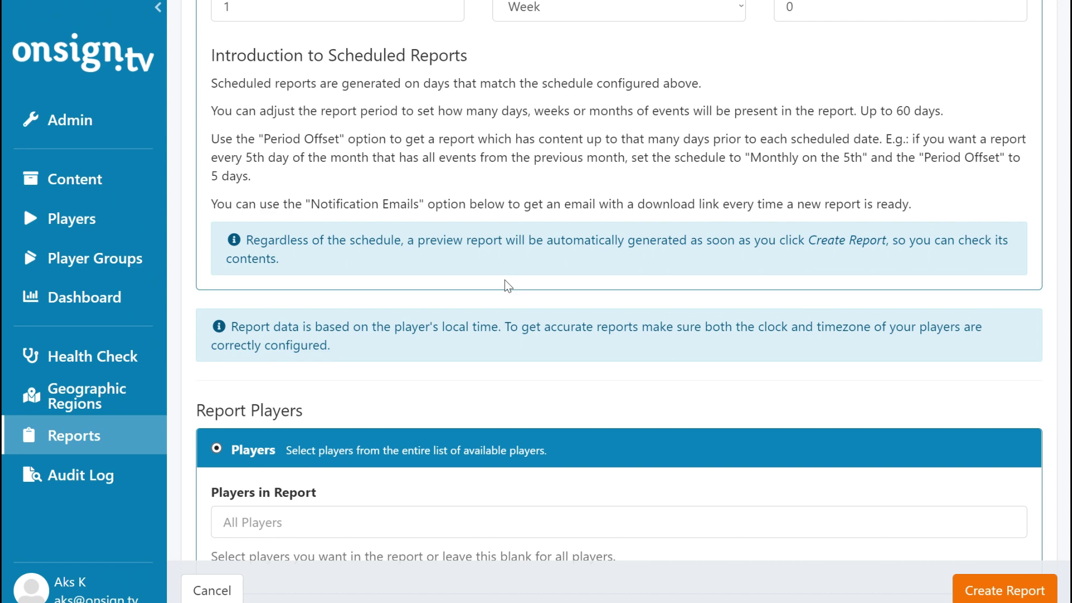
pyautogui.scroll(-3, 505, 280)
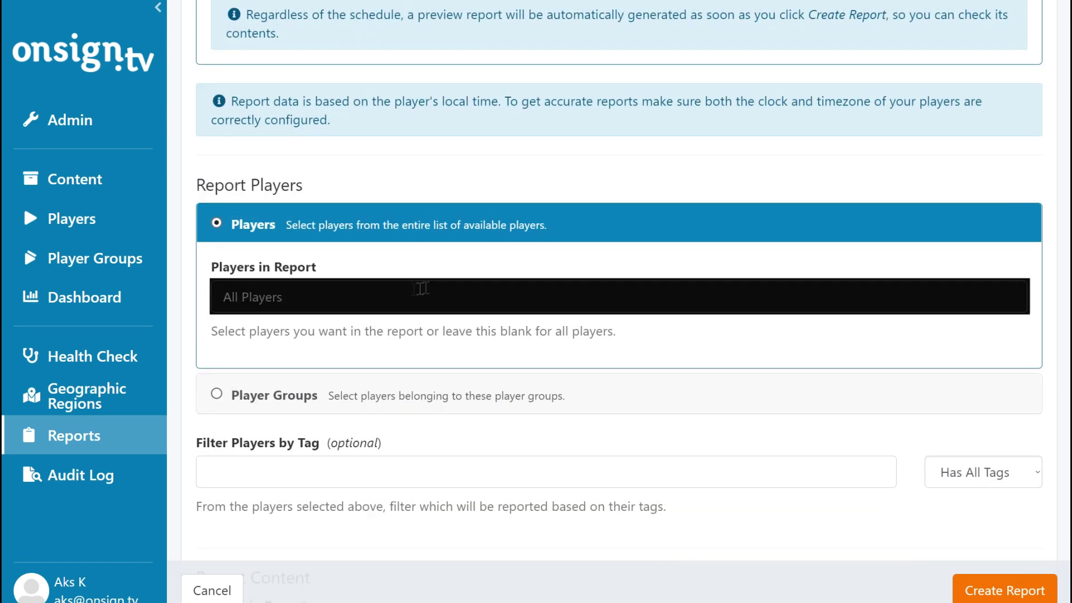
pyautogui.click(437, 286)
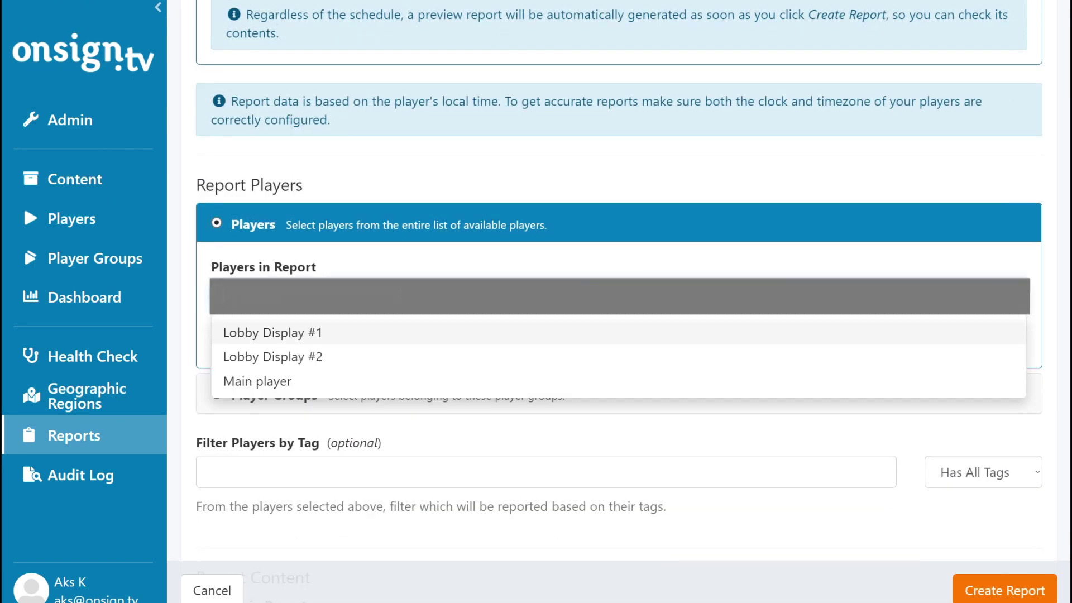
pyautogui.click(284, 382)
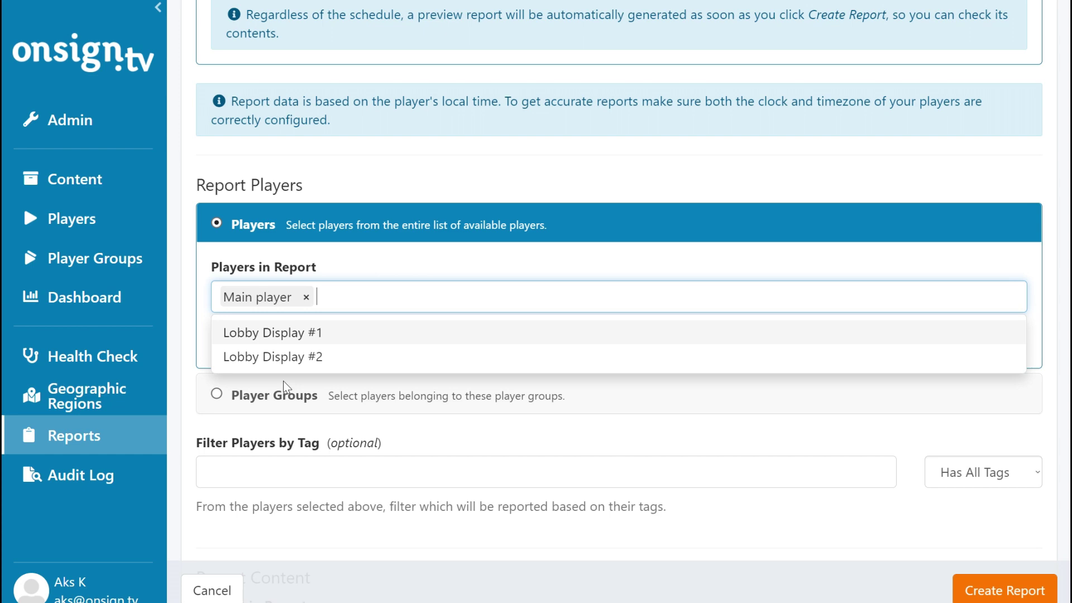
pyautogui.click(357, 262)
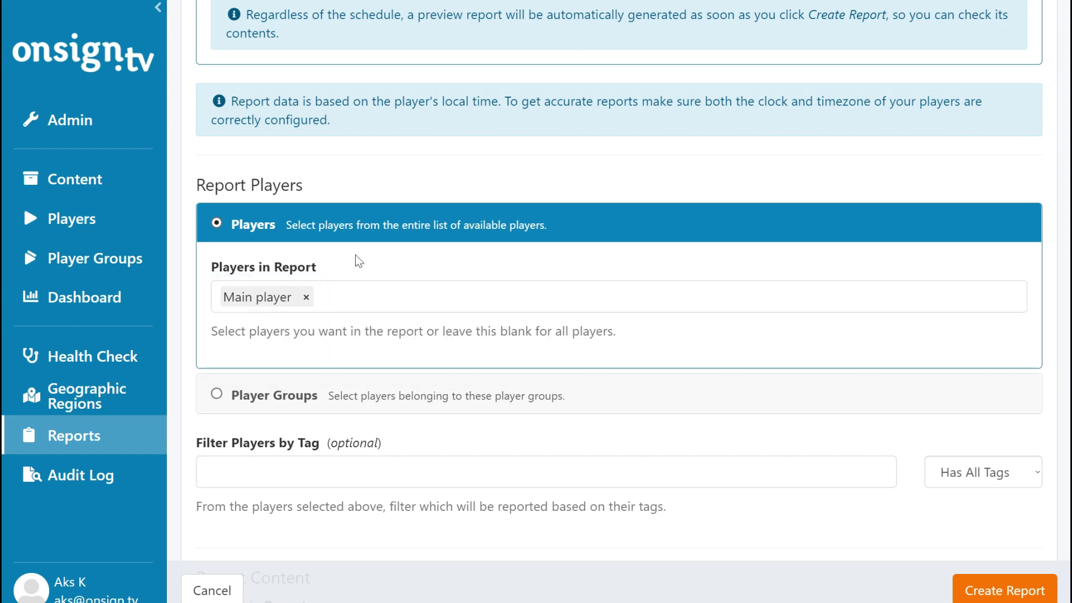
# Step: Try filtering the players by the Test device tag, remove the tag again and keep the match option at Has All Tags
pyautogui.scroll(-1, 355, 254)
pyautogui.click(346, 398)
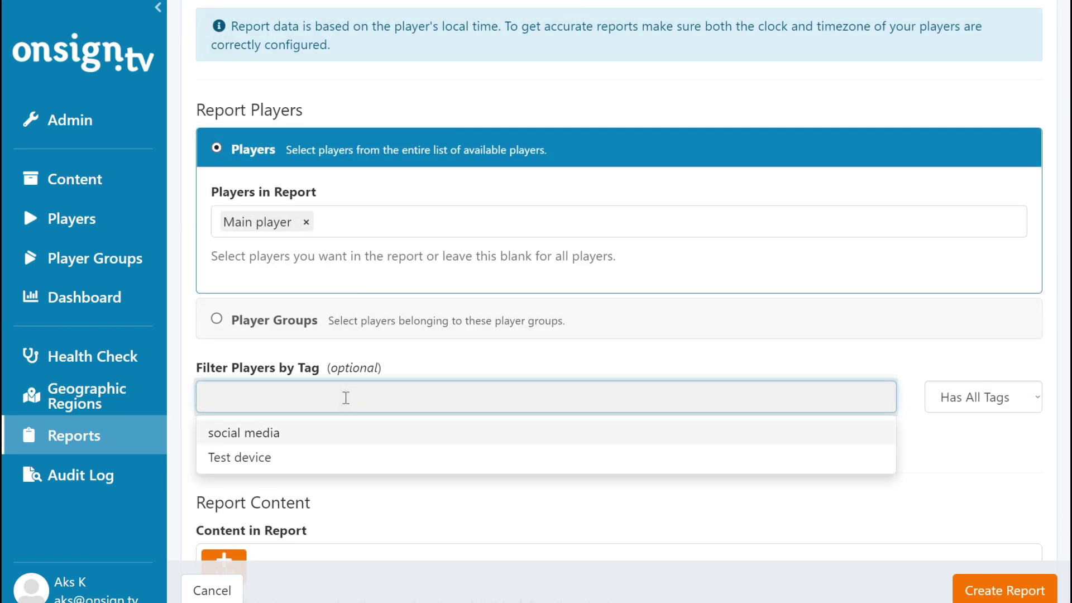
pyautogui.click(328, 457)
pyautogui.click(335, 435)
pyautogui.click(385, 397)
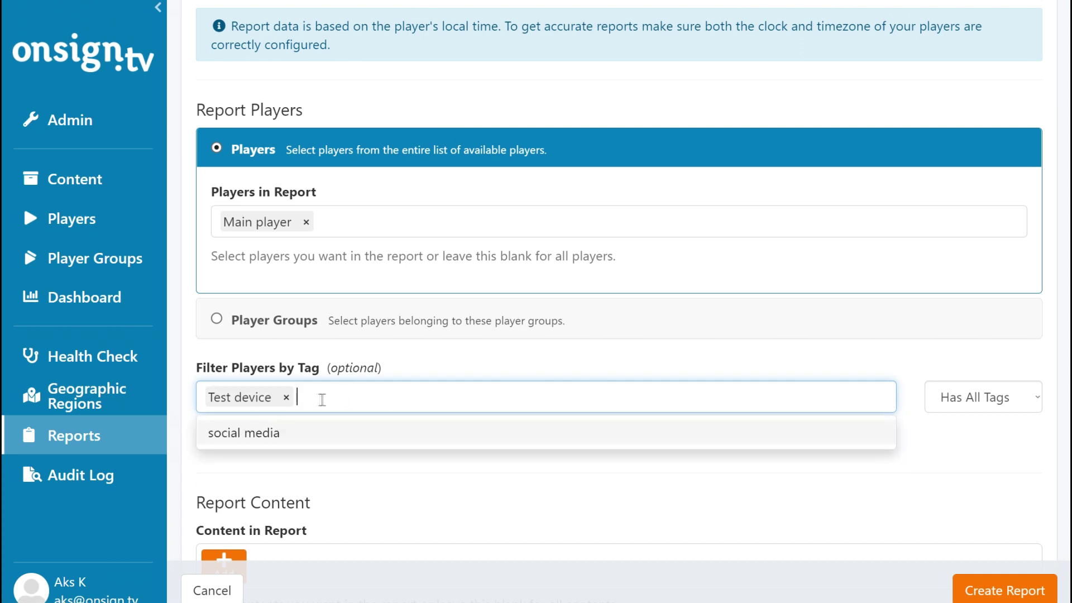
pyautogui.click(287, 398)
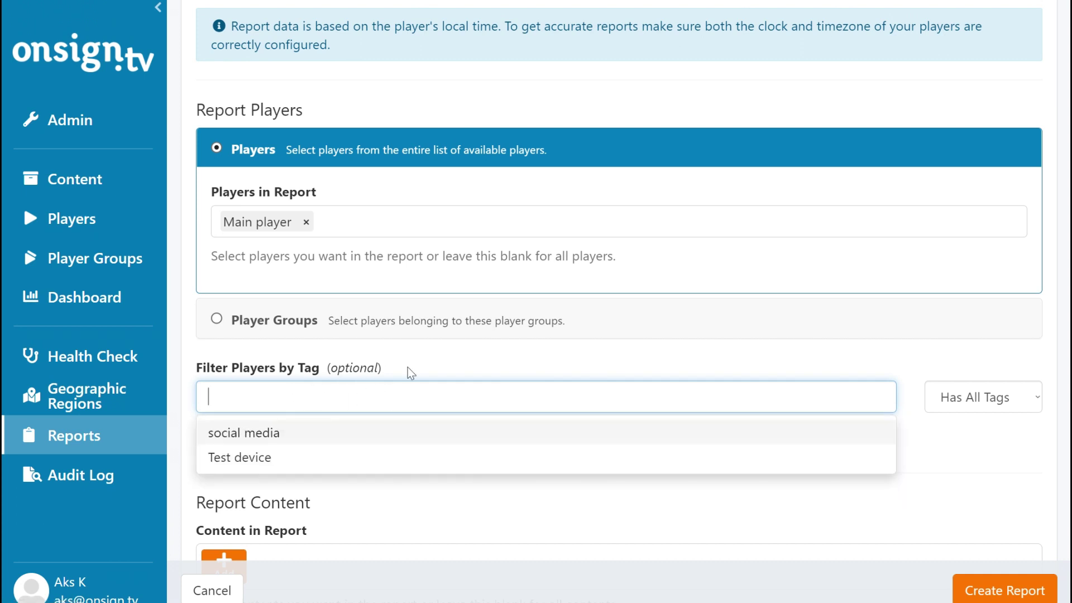
pyautogui.click(1038, 397)
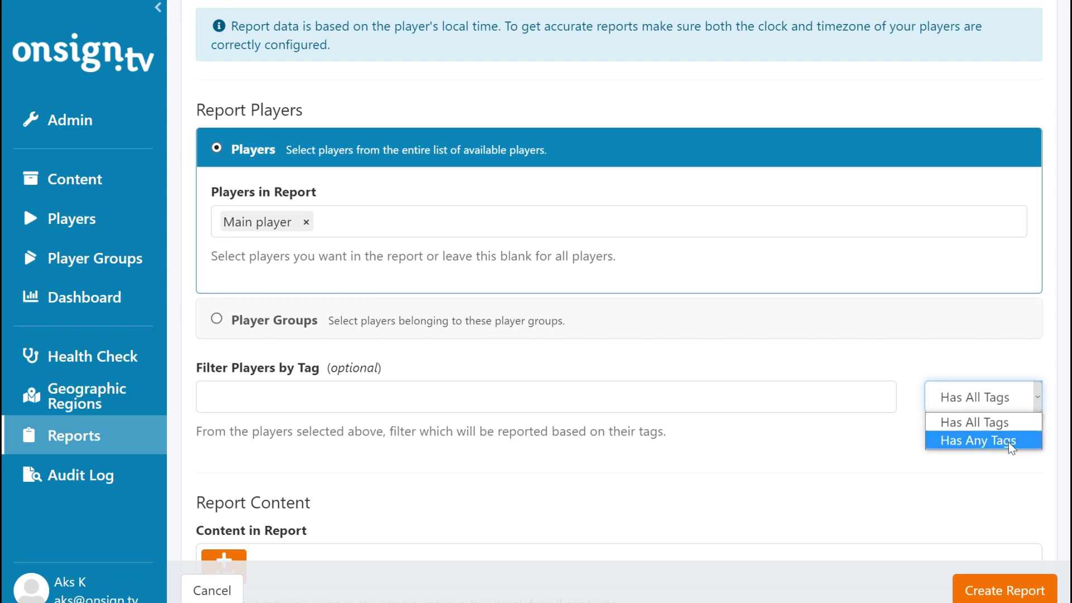
pyautogui.click(974, 422)
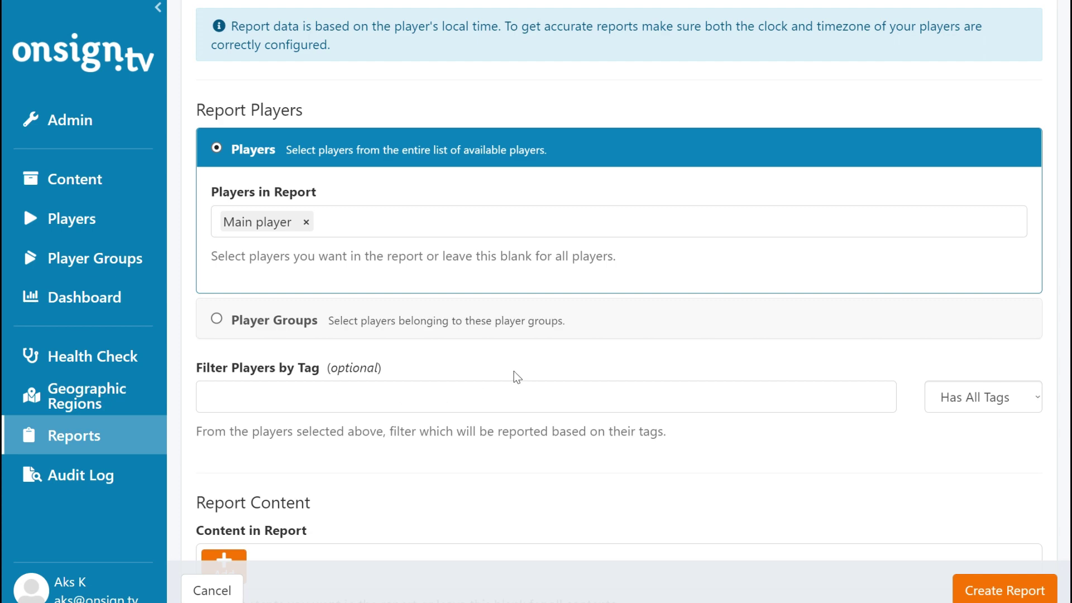
# Step: Select Timer app #1, Sunset bay.mp4, Sale campaign 001, Playlist 002, Playlist 001 and Meeting room app #1 as content for the report
pyautogui.scroll(-5, 514, 372)
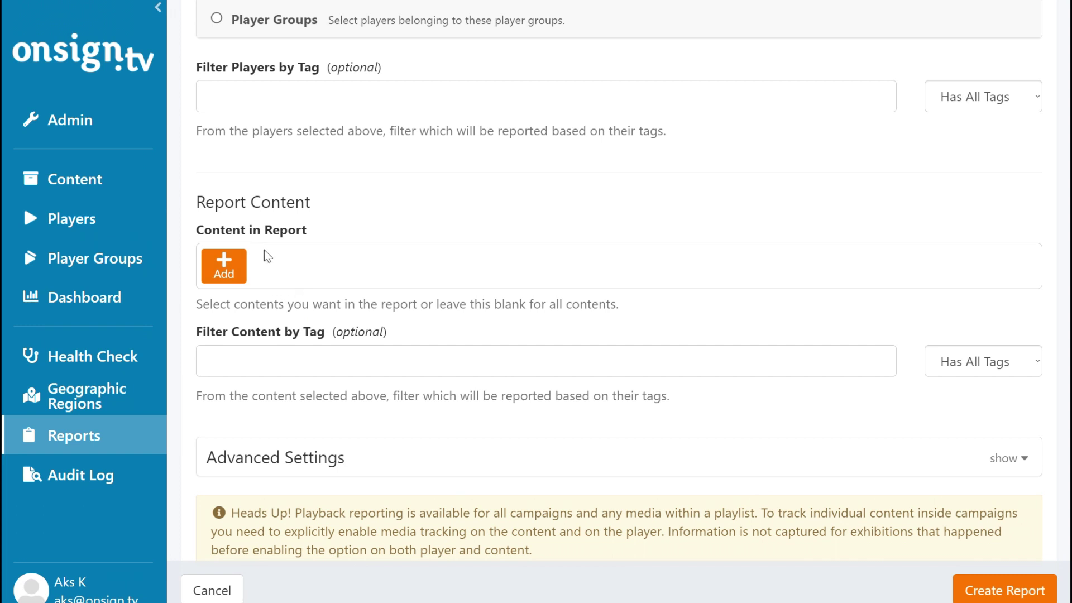
pyautogui.click(229, 268)
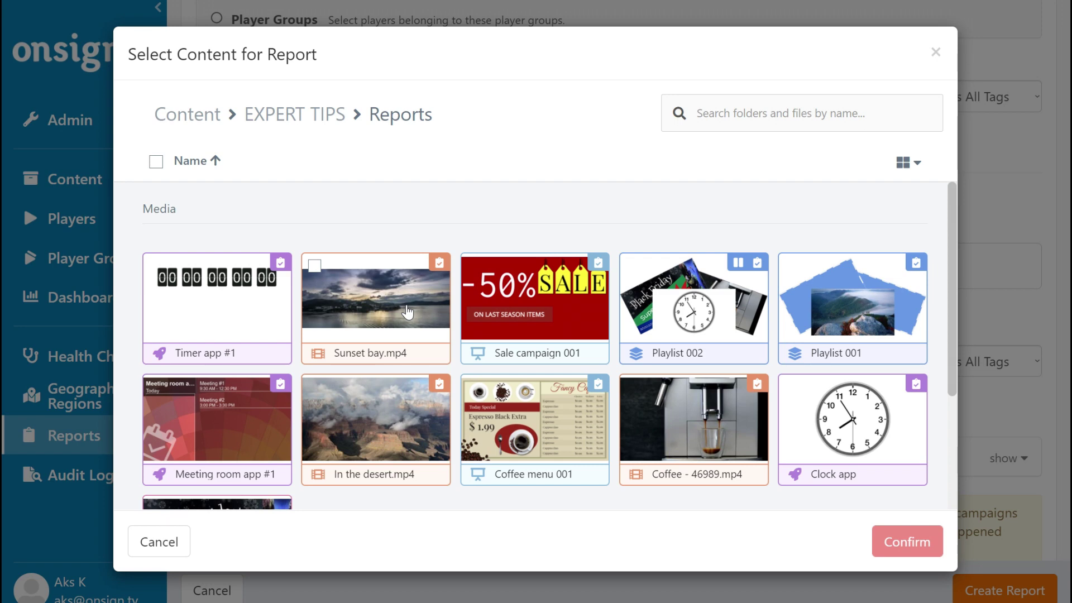
pyautogui.scroll(-1, 312, 235)
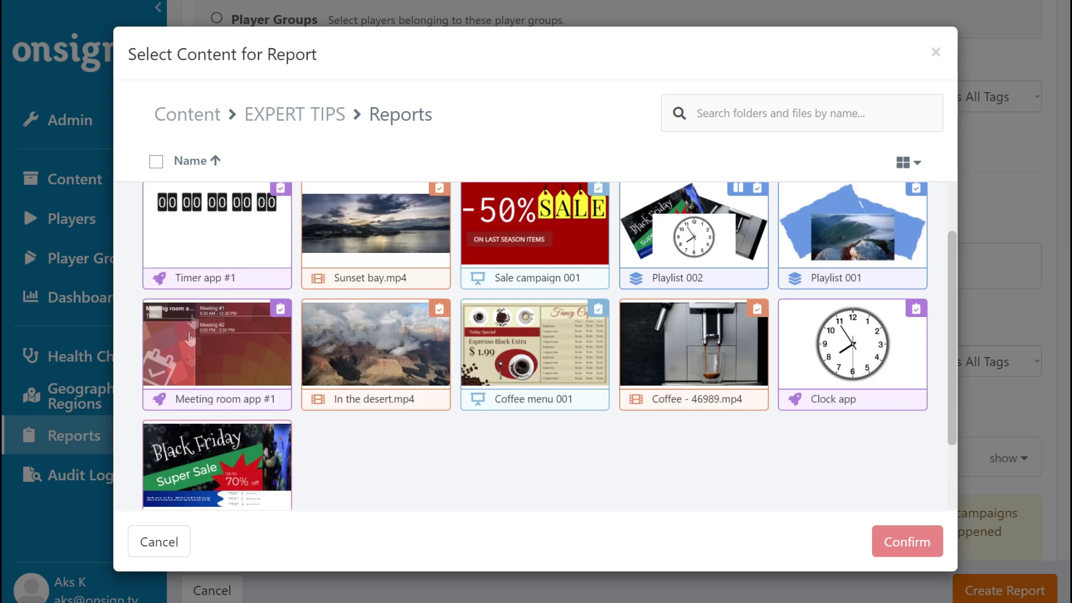
pyautogui.scroll(1, 460, 299)
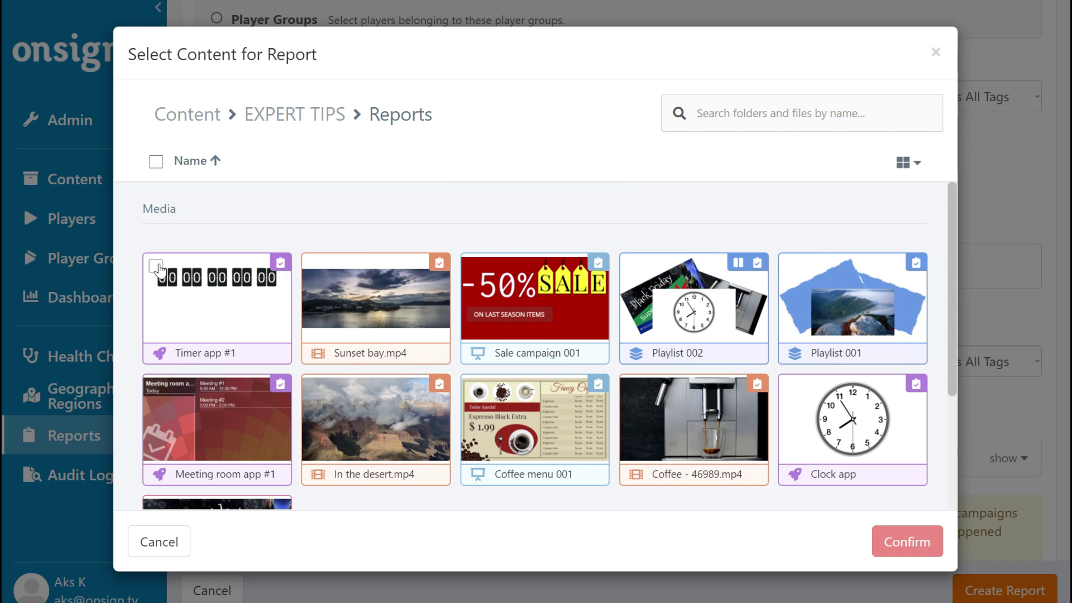
pyautogui.click(155, 266)
pyautogui.click(314, 266)
pyautogui.click(473, 266)
pyautogui.click(632, 266)
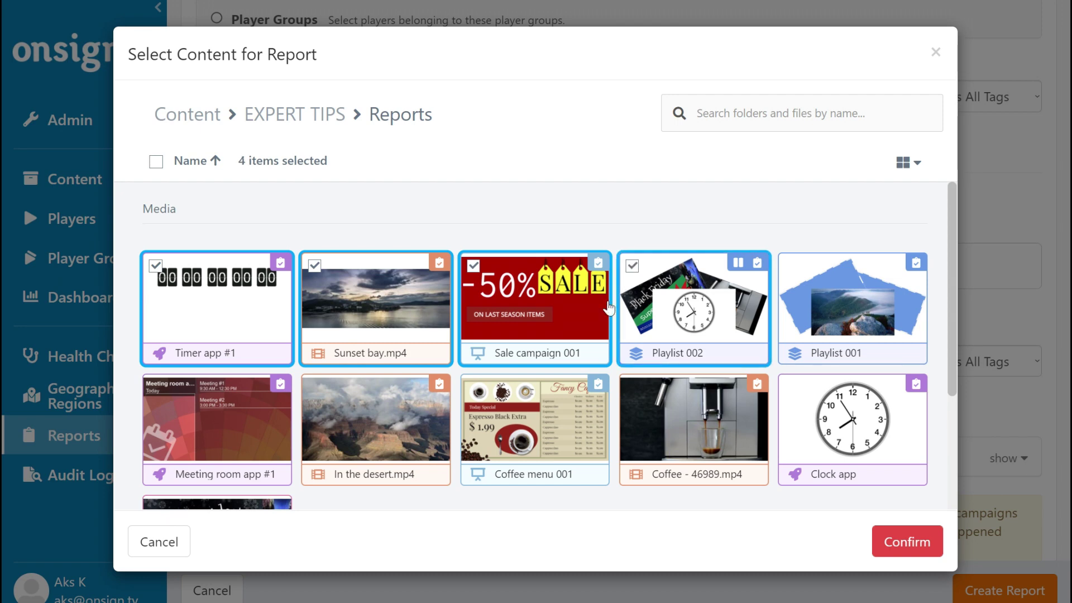
pyautogui.click(800, 271)
pyautogui.scroll(-1, 170, 329)
pyautogui.click(155, 311)
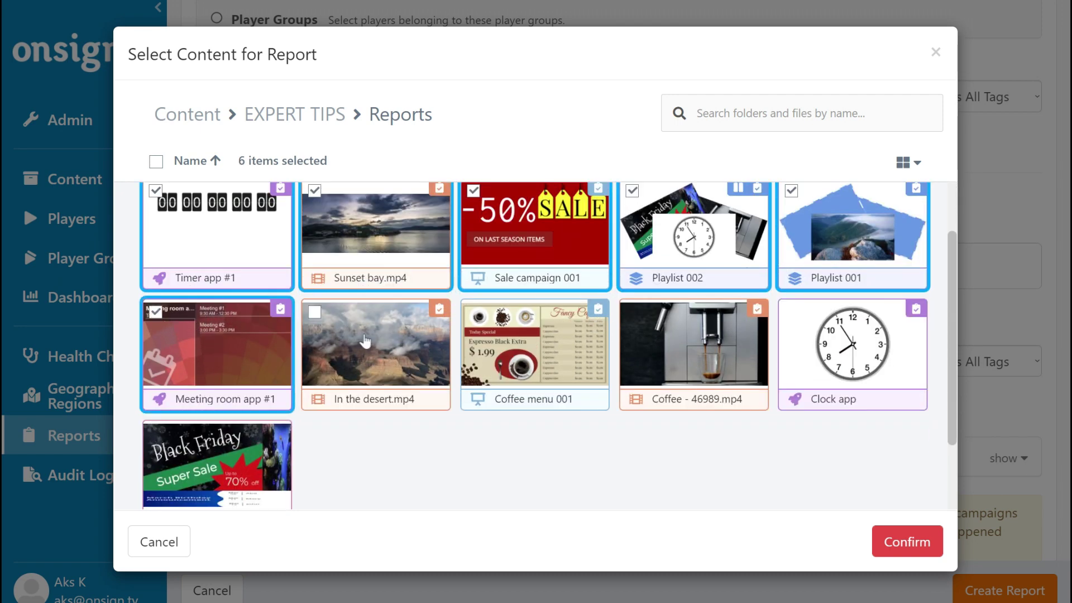
# Step: Look through the content search filters, including content type, and close the content selection without confirming it
pyautogui.scroll(1, 390, 321)
pyautogui.click(763, 115)
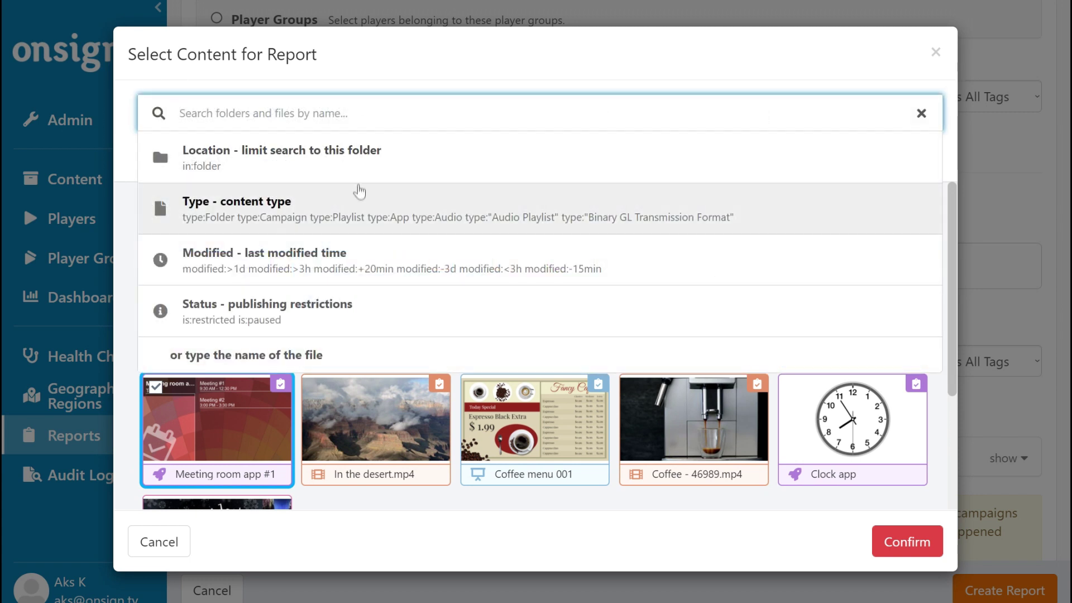
pyautogui.click(364, 214)
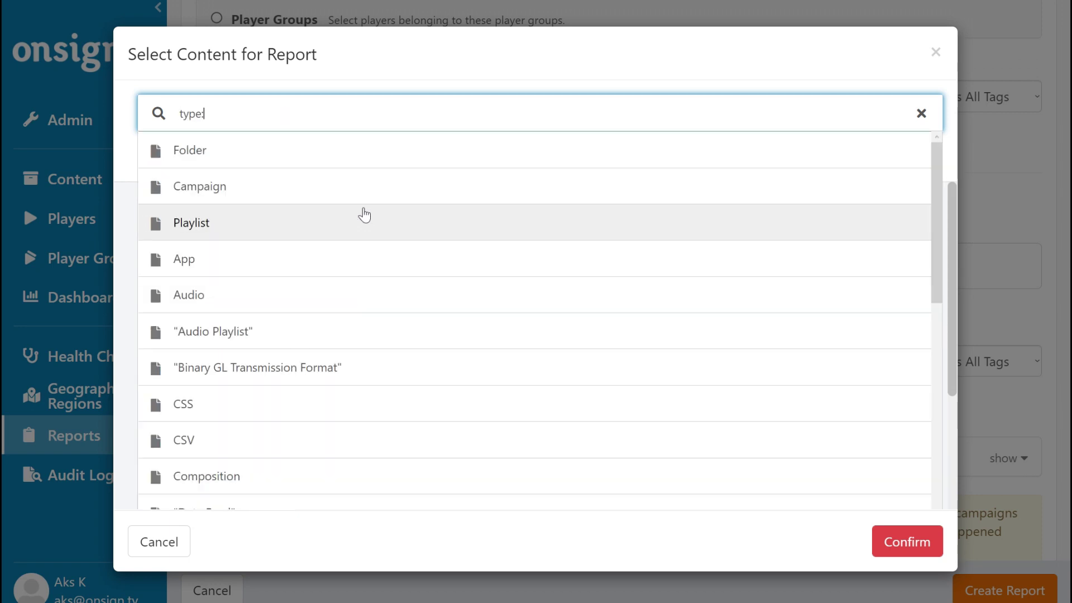
pyautogui.click(351, 108)
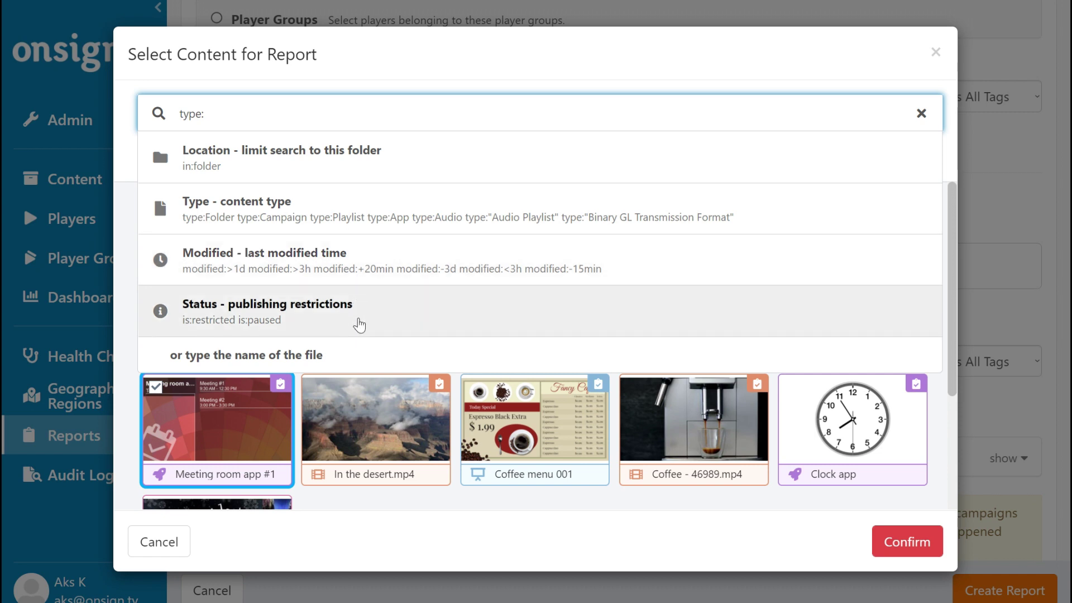
pyautogui.click(430, 495)
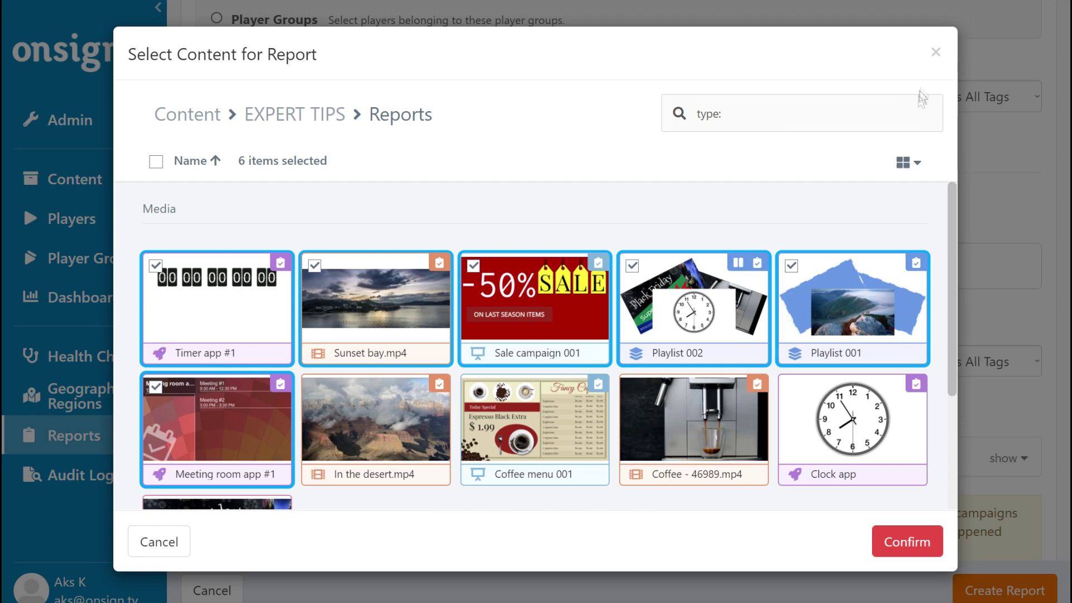
pyautogui.click(936, 52)
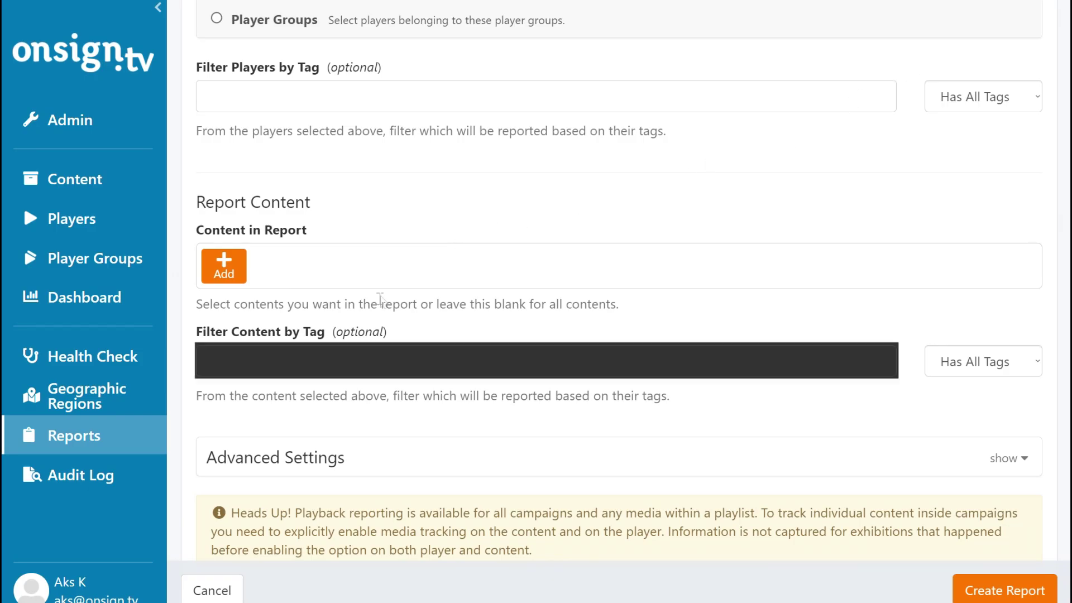
# Step: Check the tags and match options available for filtering the report content by tag
pyautogui.click(321, 364)
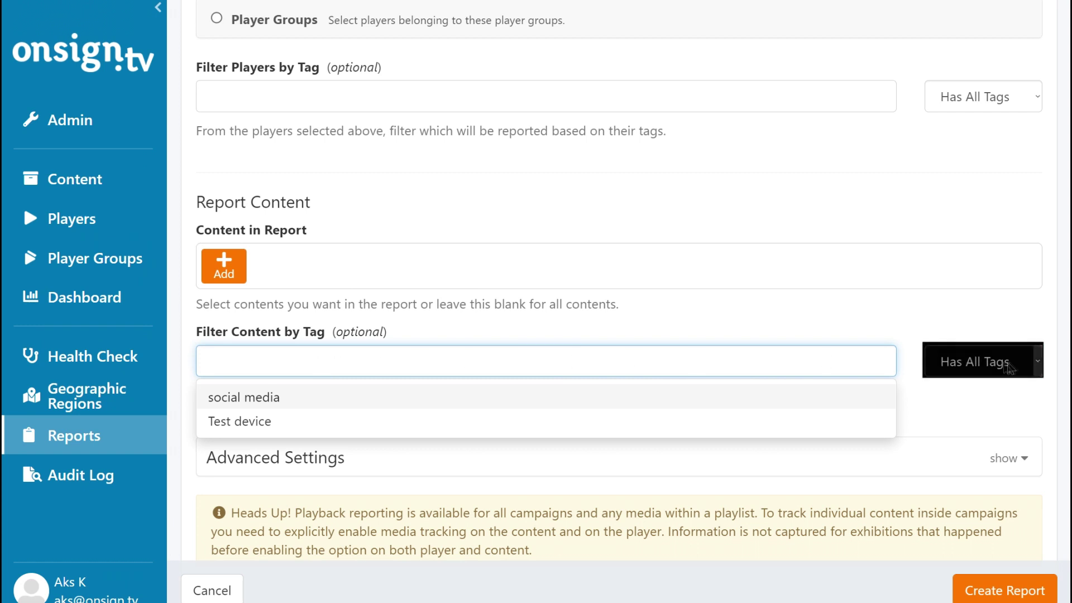
pyautogui.click(1038, 361)
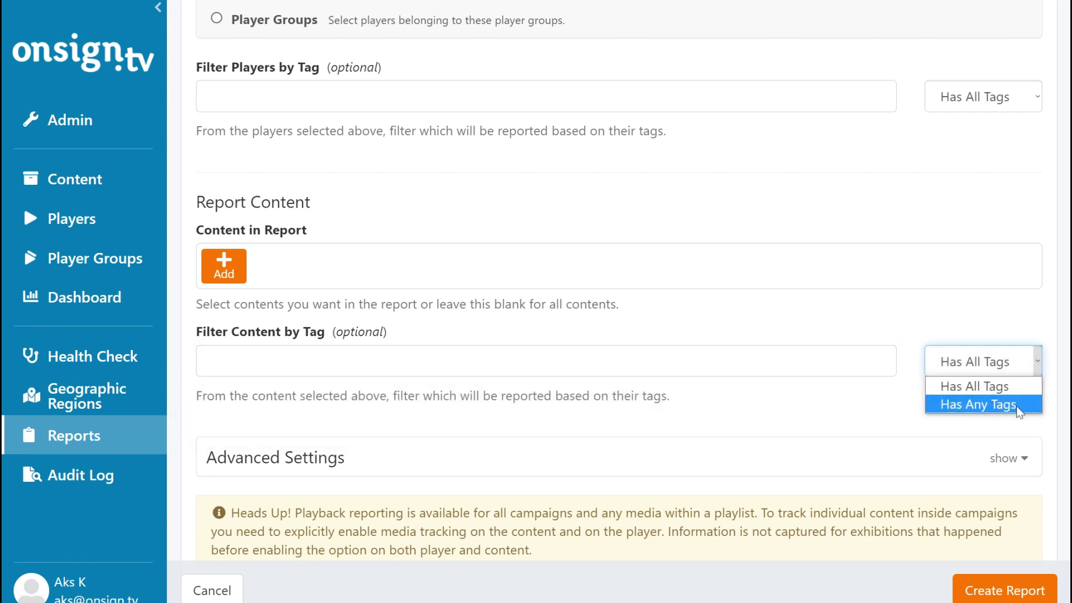
pyautogui.click(721, 384)
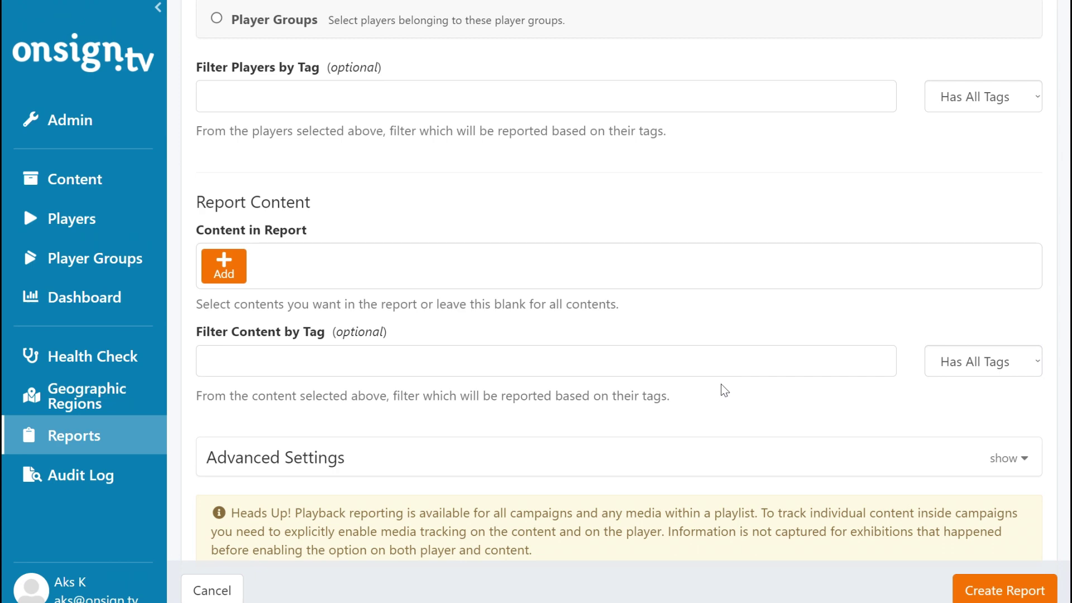
# Step: Expand the advanced settings and filter the report content by the types Image and Video
pyautogui.scroll(-3, 721, 384)
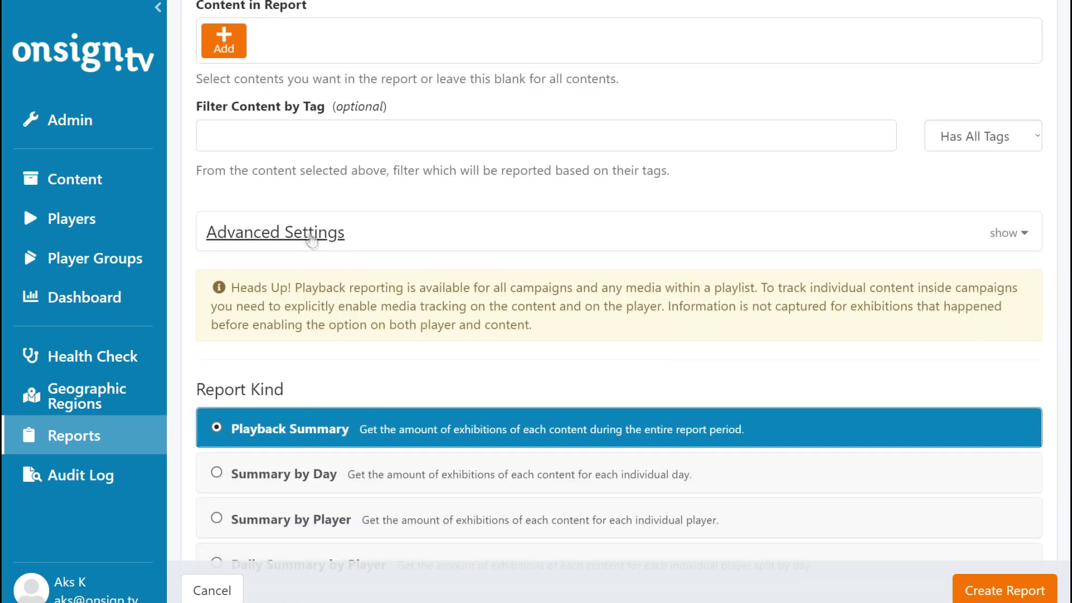
pyautogui.click(307, 234)
pyautogui.scroll(-1, 308, 234)
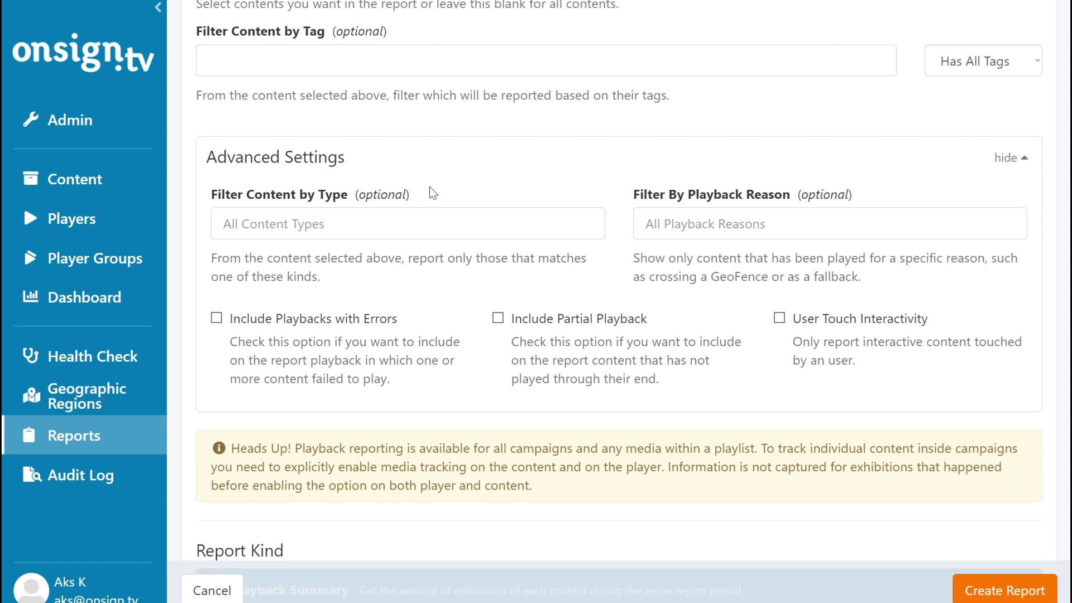
pyautogui.click(416, 226)
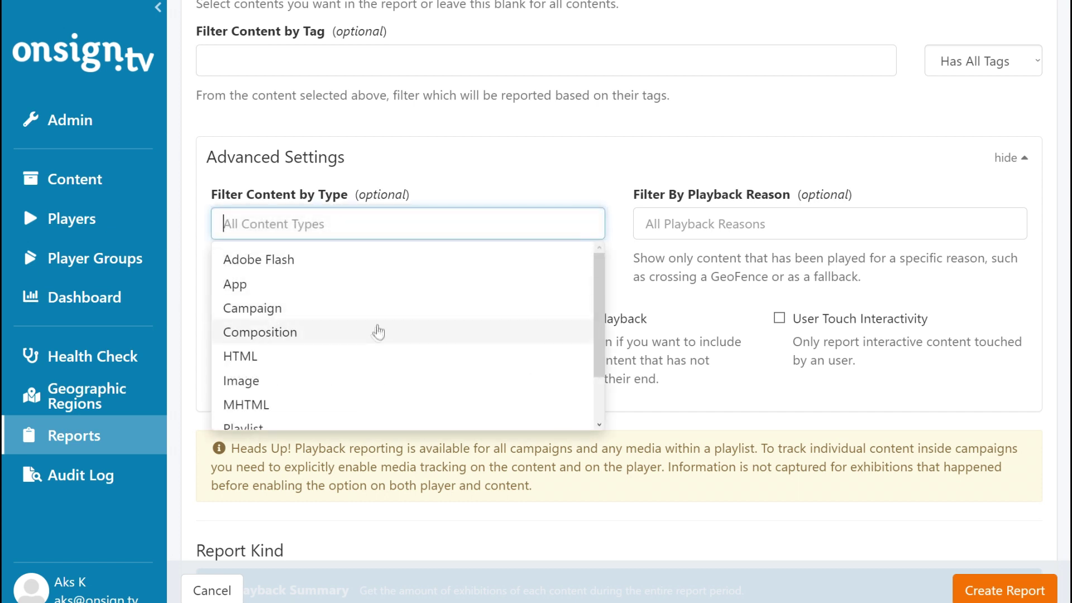
pyautogui.click(356, 387)
pyautogui.scroll(-1, 356, 386)
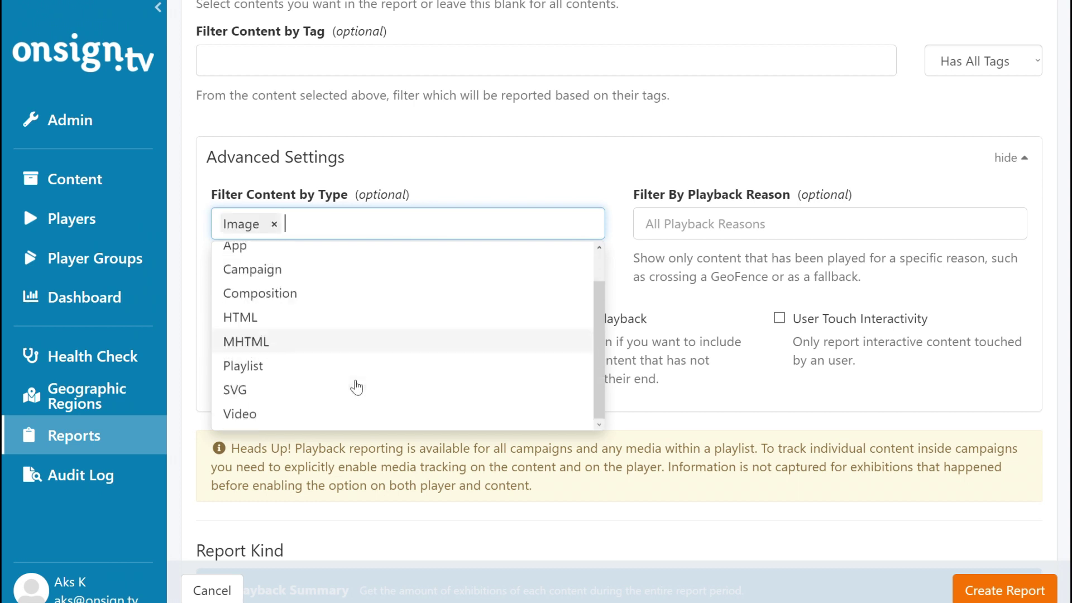
pyautogui.click(355, 415)
# Step: Filter the report by the playback reason On Touch Interaction and enable playbacks with errors, partial playback and user touch interactivity
pyautogui.click(678, 219)
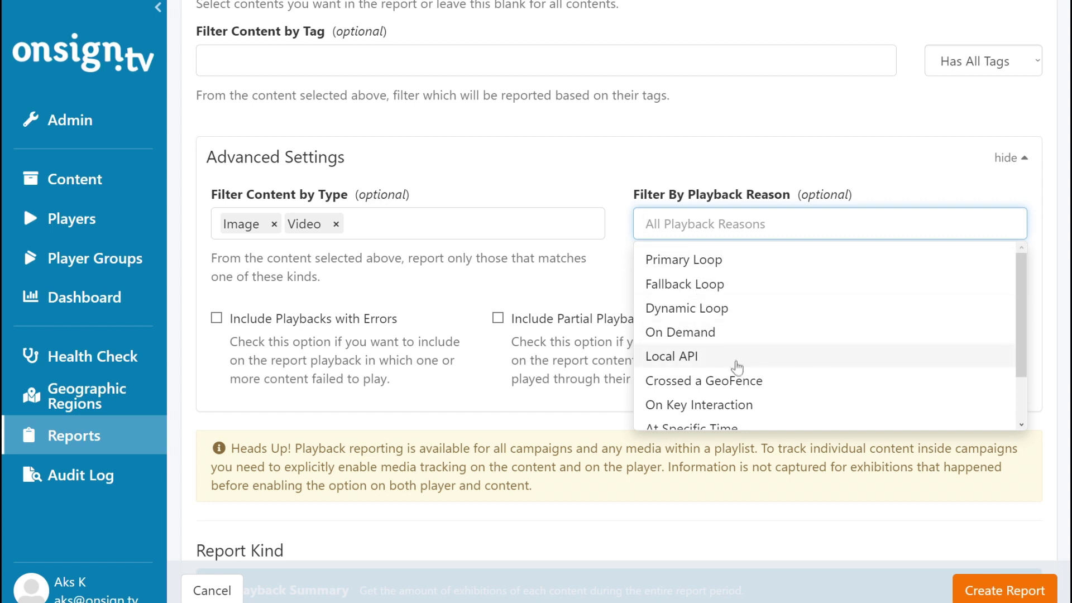
pyautogui.scroll(-1, 751, 358)
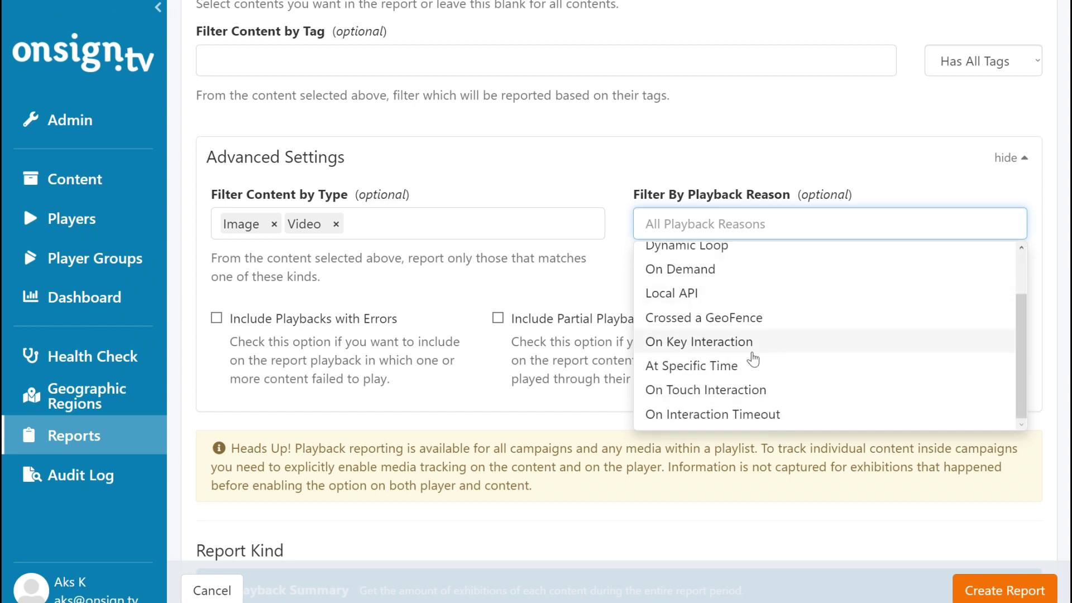
pyautogui.click(752, 391)
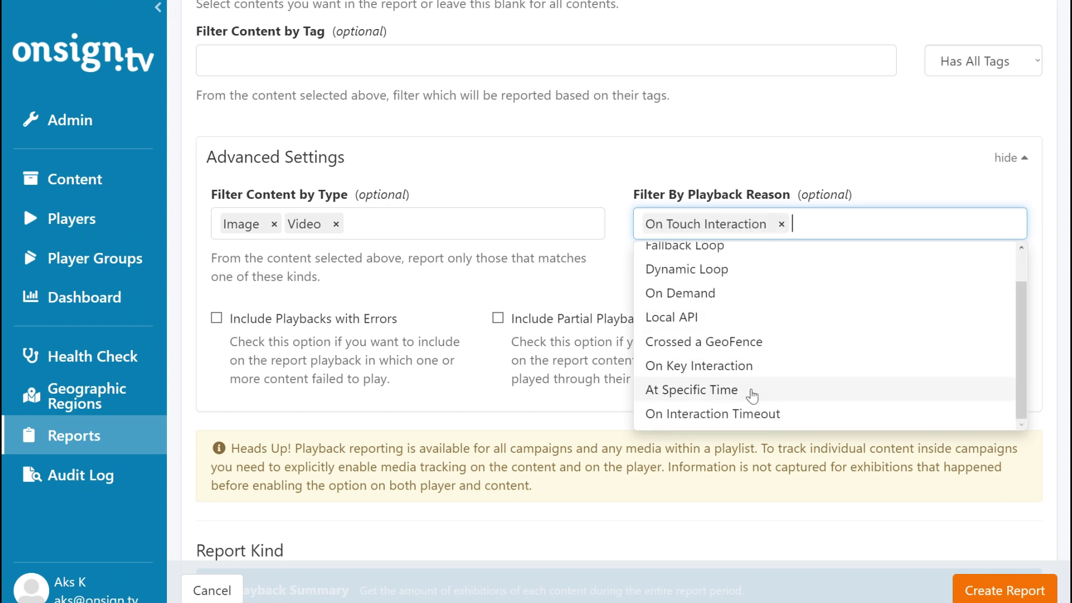
pyautogui.click(619, 230)
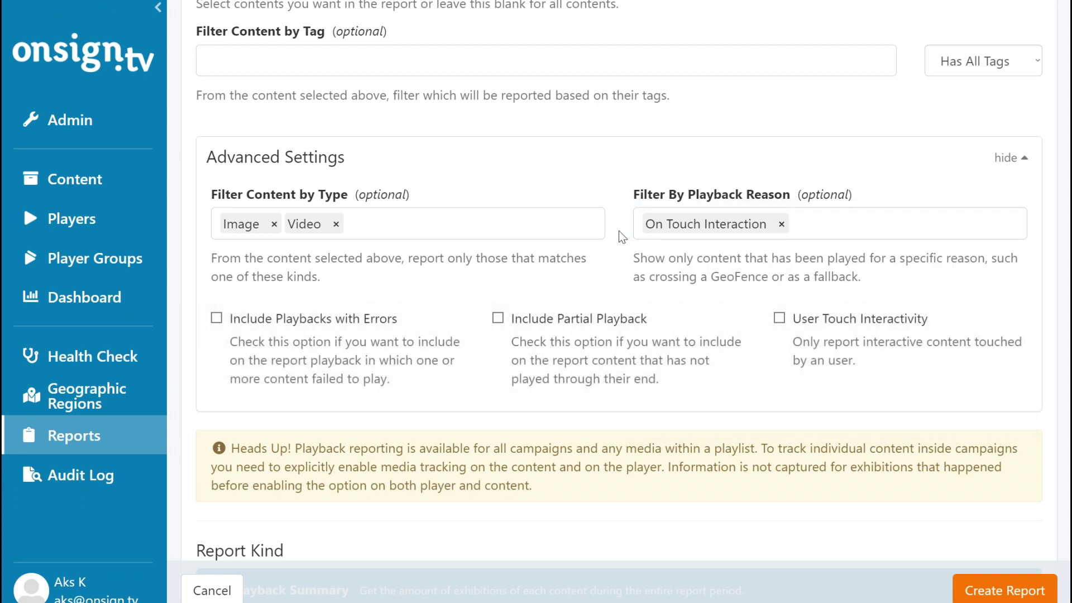
pyautogui.click(216, 320)
# Step: Try the report kinds Summary by Day, Summary by Player and Daily Summary by Player, and settle on Individual Playbacks
pyautogui.scroll(-4, 584, 292)
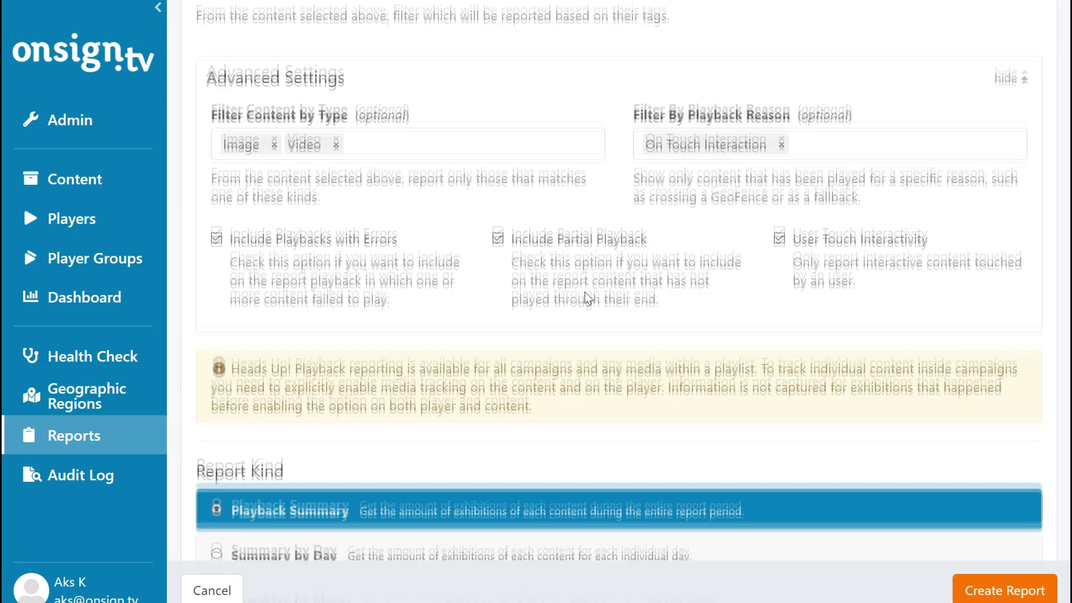
pyautogui.scroll(-1, 584, 292)
pyautogui.scroll(-1, 584, 292)
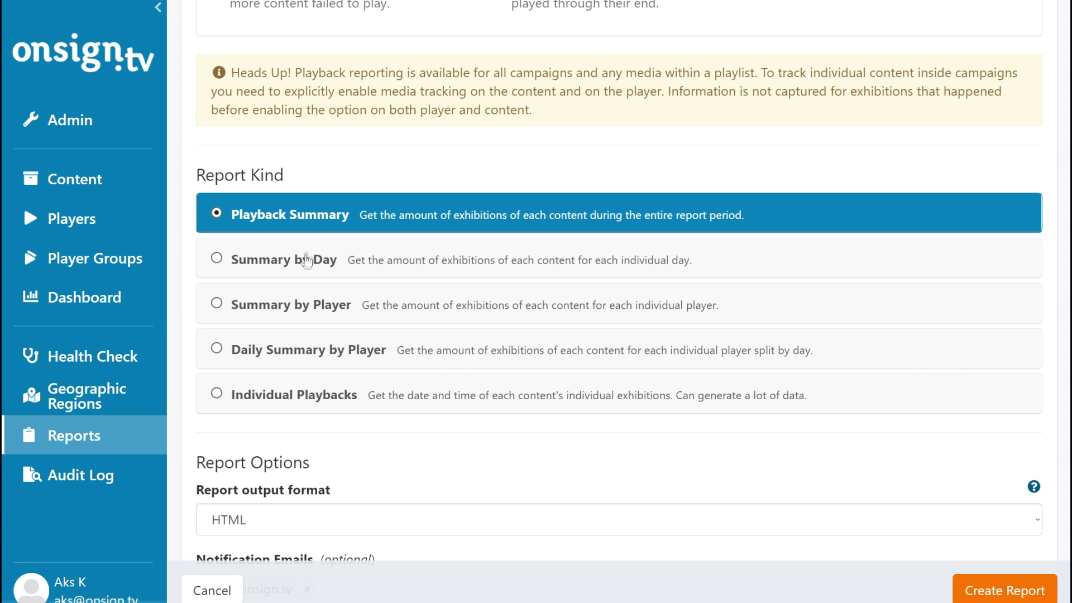
pyautogui.click(302, 271)
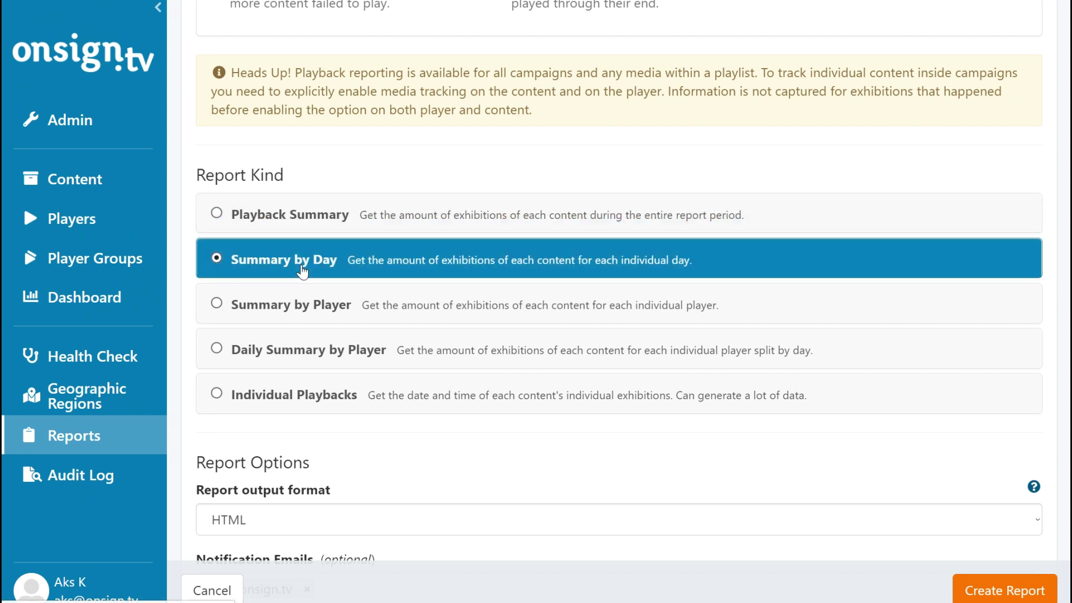
pyautogui.click(304, 308)
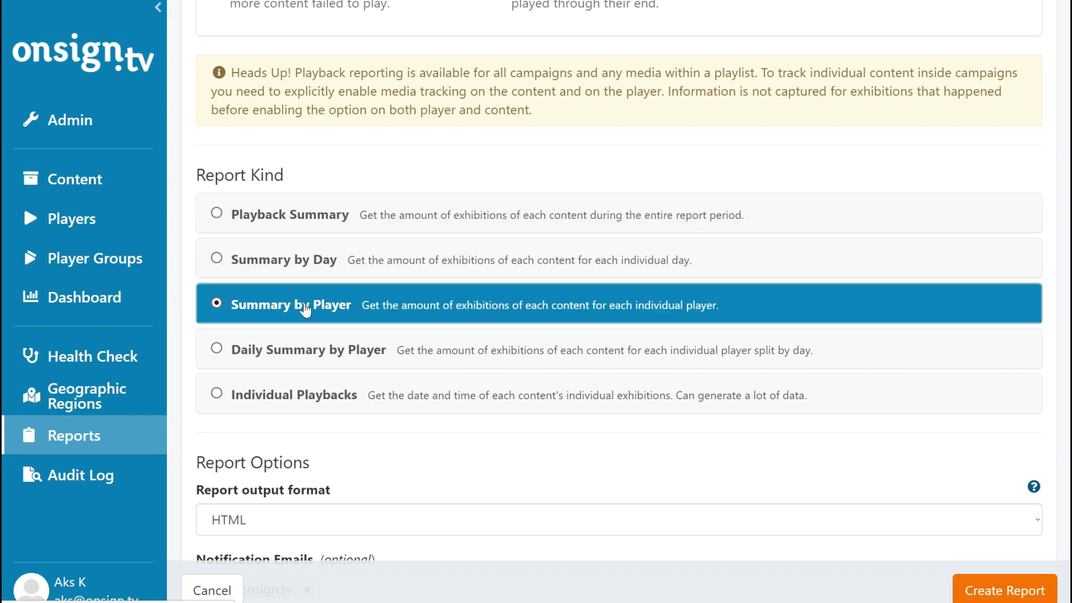
pyautogui.click(315, 353)
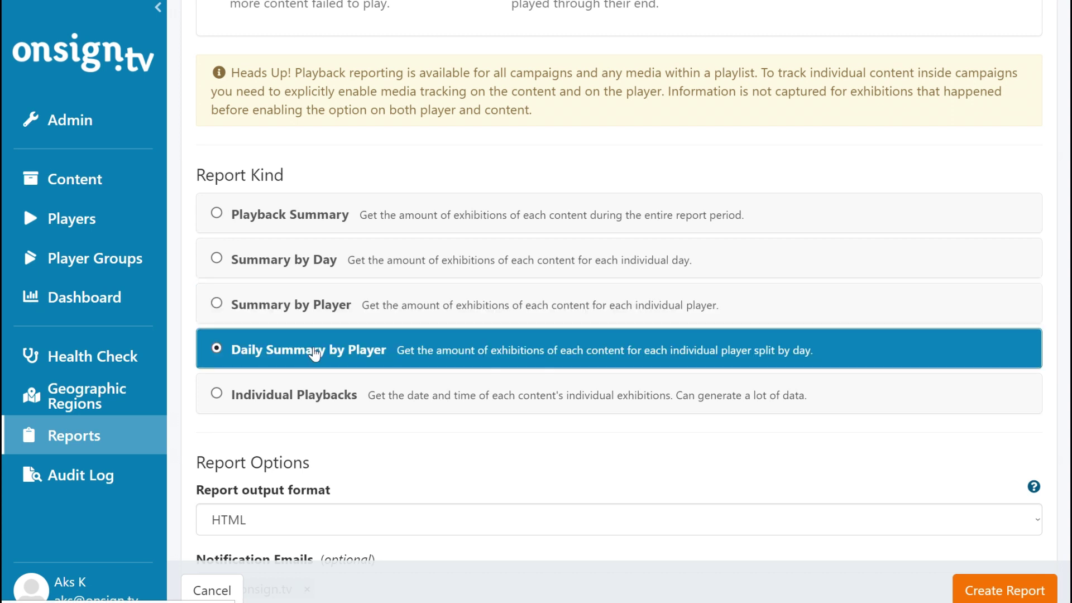
pyautogui.click(313, 401)
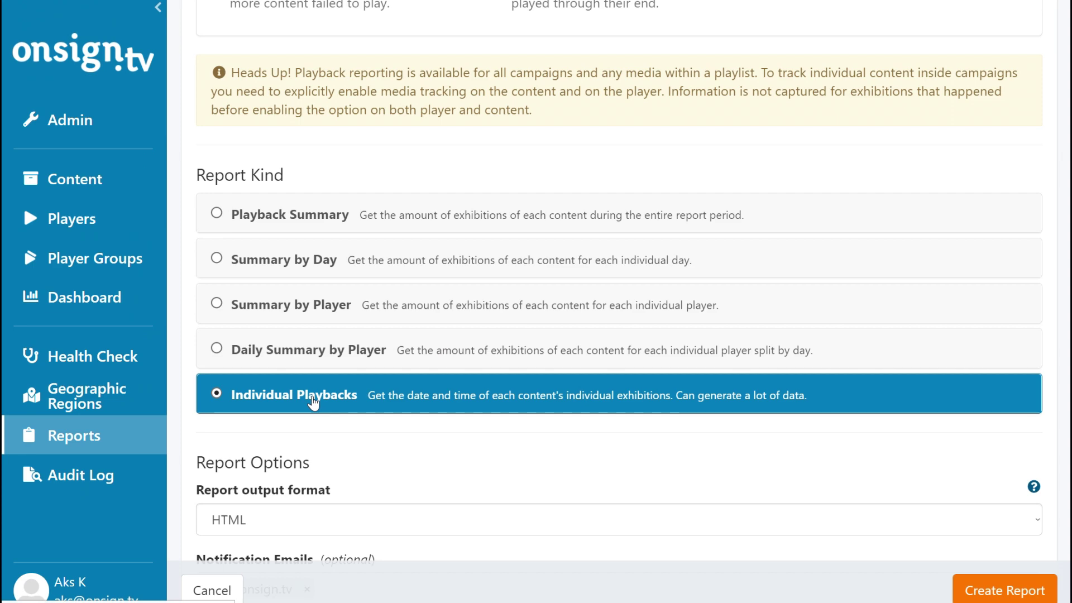
# Step: Set the report output format to Excel CSV
pyautogui.scroll(-2, 313, 401)
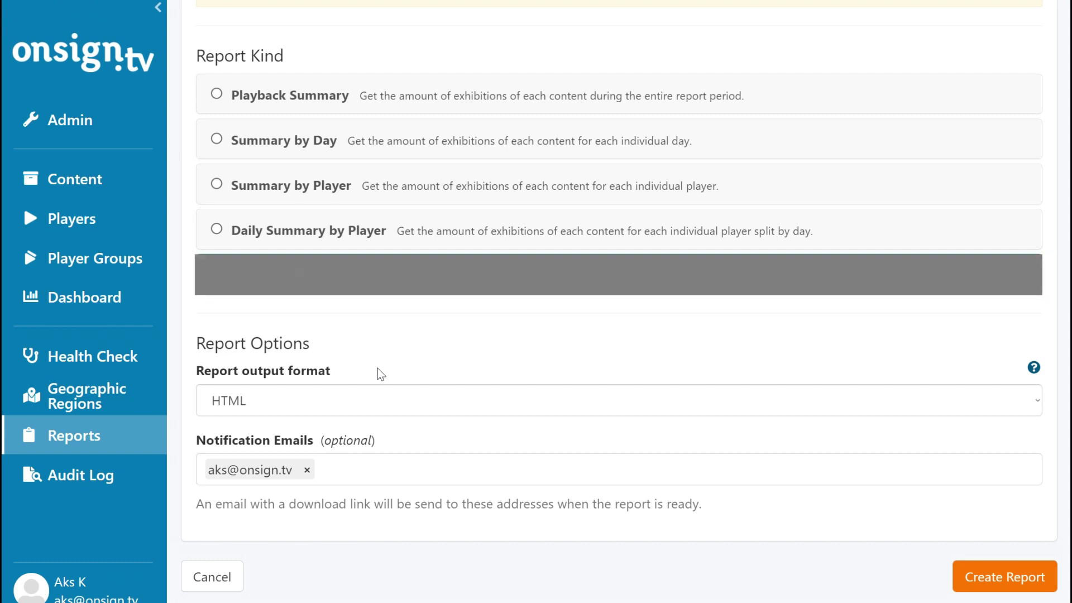
pyautogui.click(371, 397)
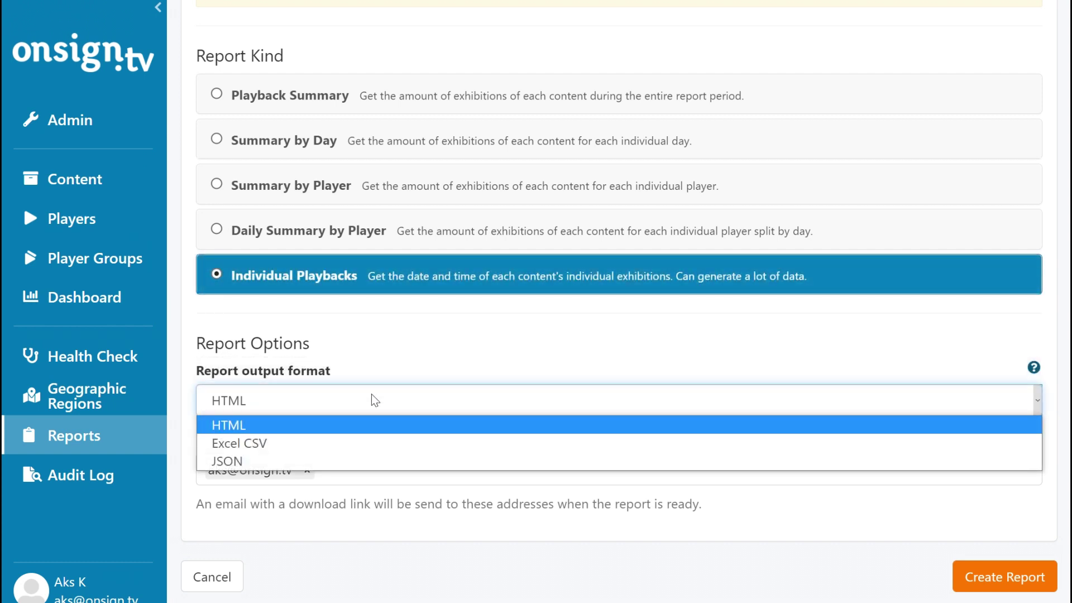
pyautogui.click(360, 444)
# Step: Add Duration and Playback Reason to the report's CSV columns
pyautogui.scroll(-1, 358, 441)
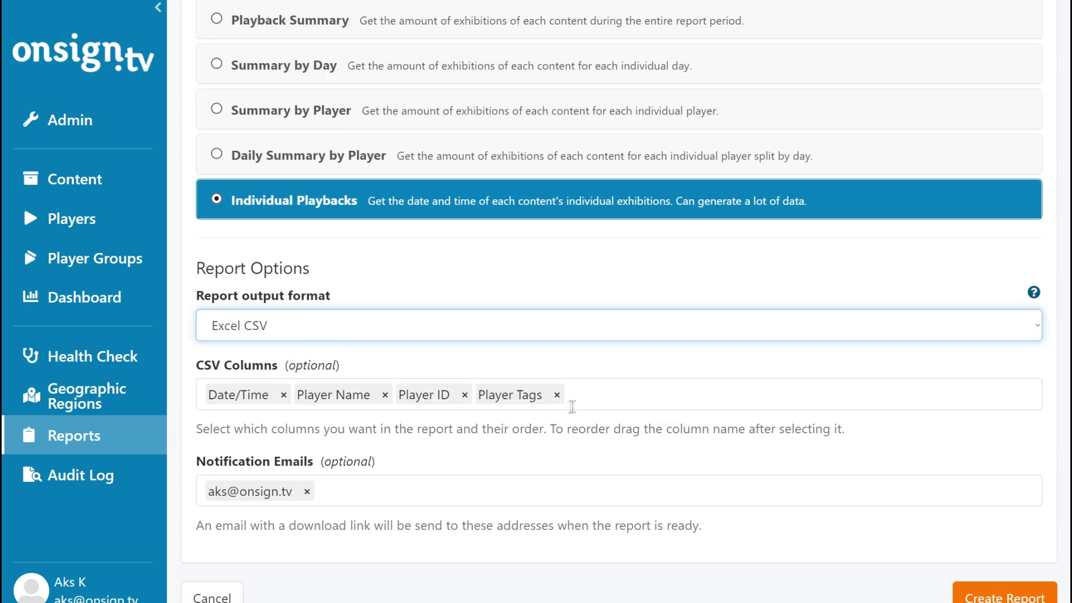
pyautogui.click(575, 397)
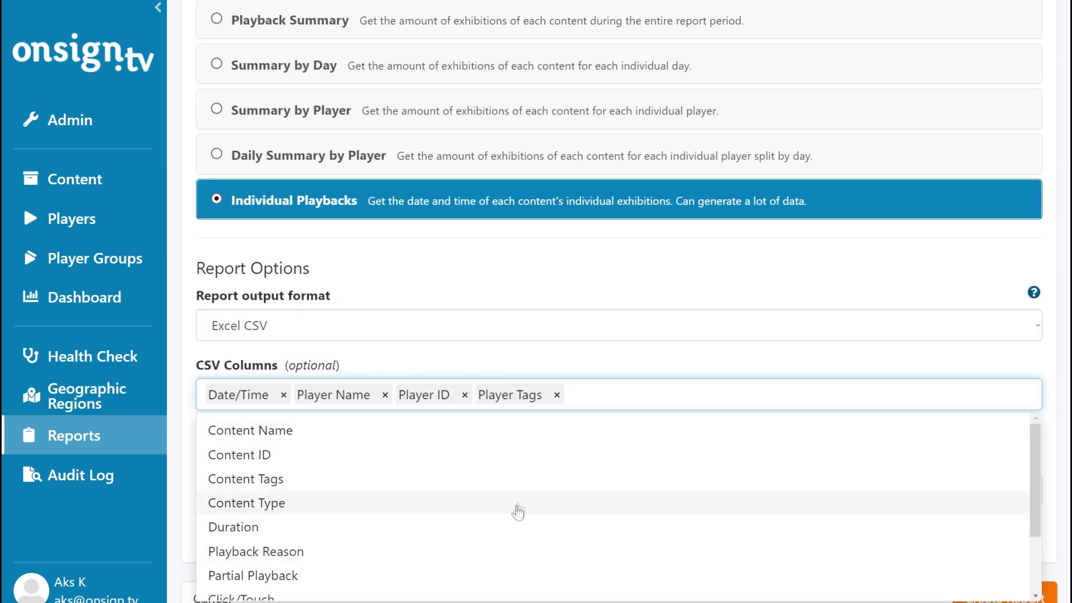
pyautogui.click(513, 528)
pyautogui.click(514, 528)
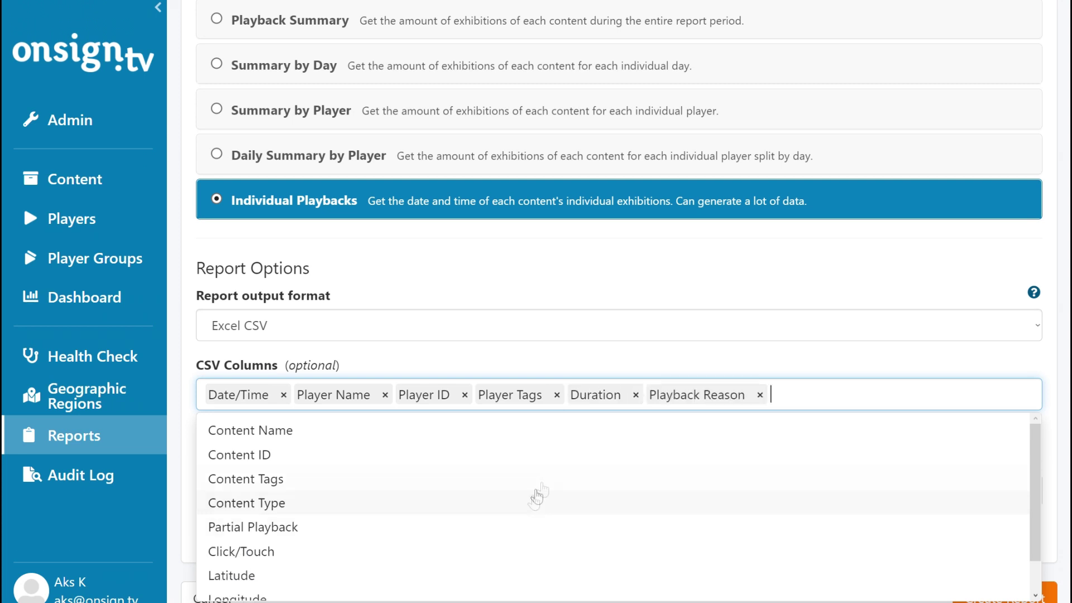
pyautogui.click(588, 363)
# Step: Reorder the CSV columns so that Player ID and Player Tags come before Player Name
pyautogui.moveTo(429, 400); pyautogui.dragTo(318, 397)
pyautogui.click(514, 399)
pyautogui.moveTo(514, 399); pyautogui.dragTo(404, 400)
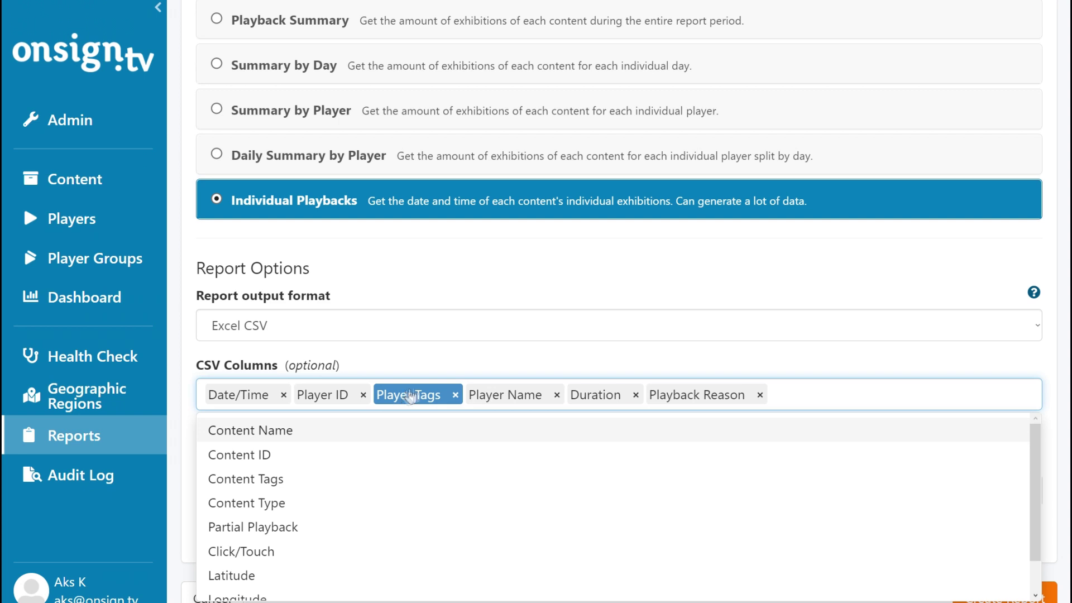
pyautogui.click(455, 367)
# Step: Create the report with the existing notification email and download the newest Individual Playbacks report as Excel CSV
pyautogui.scroll(-1, 457, 367)
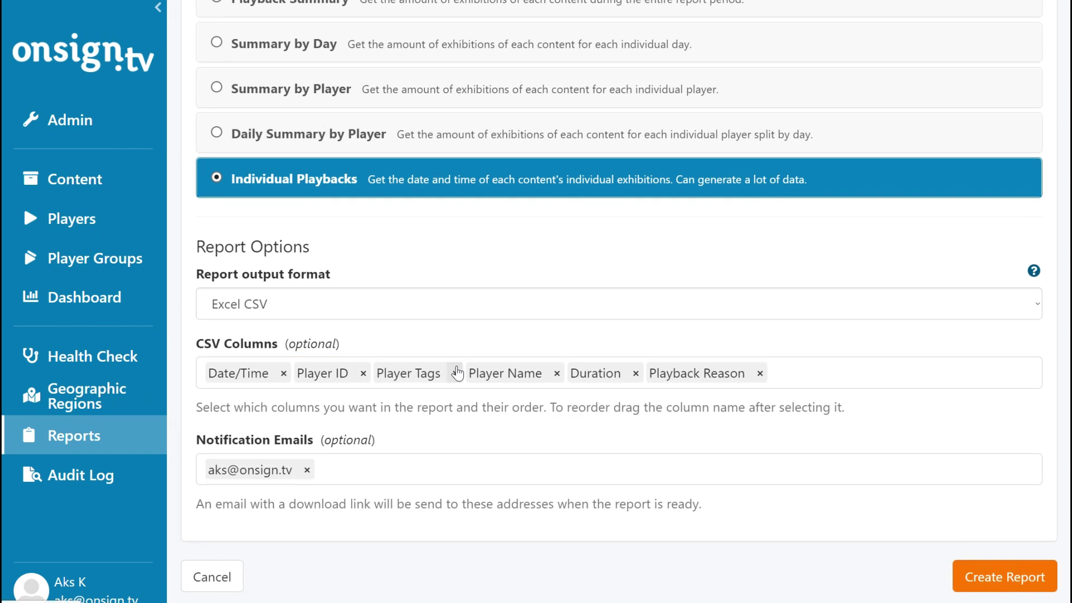
pyautogui.click(446, 471)
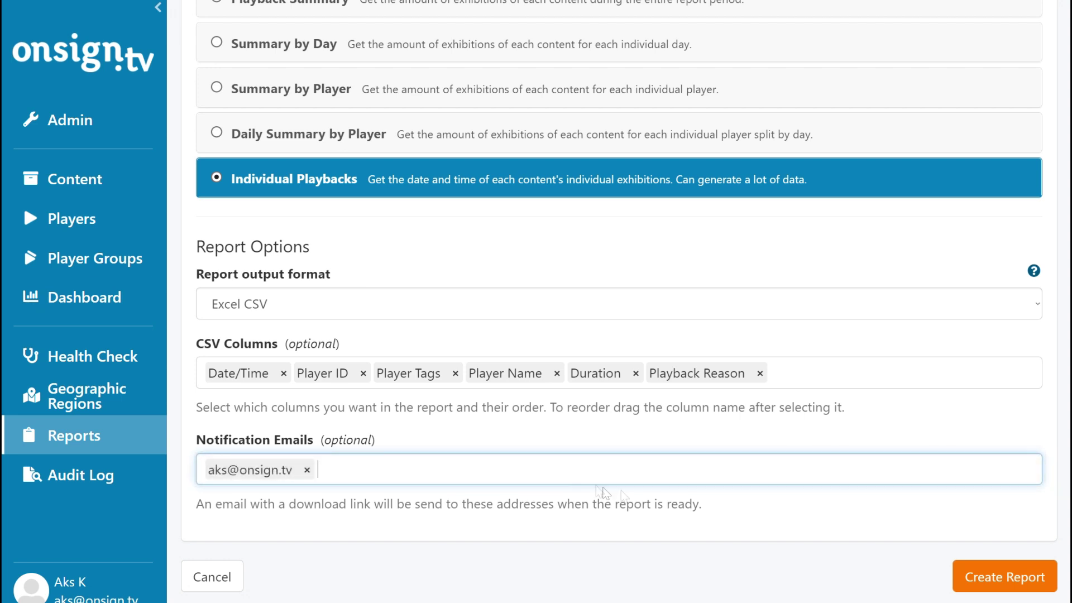
pyautogui.click(999, 573)
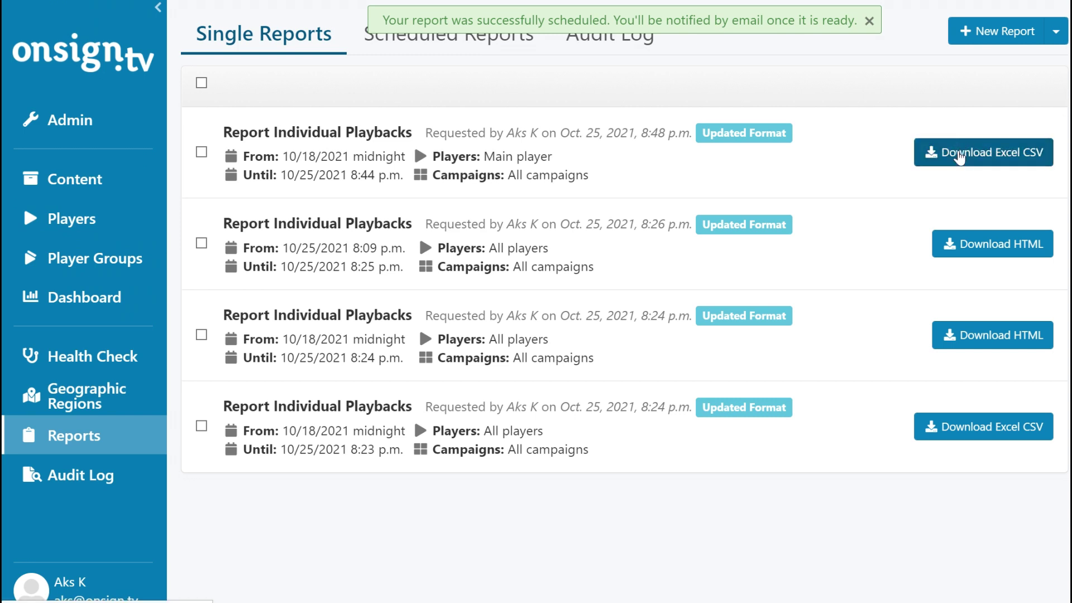
pyautogui.click(960, 154)
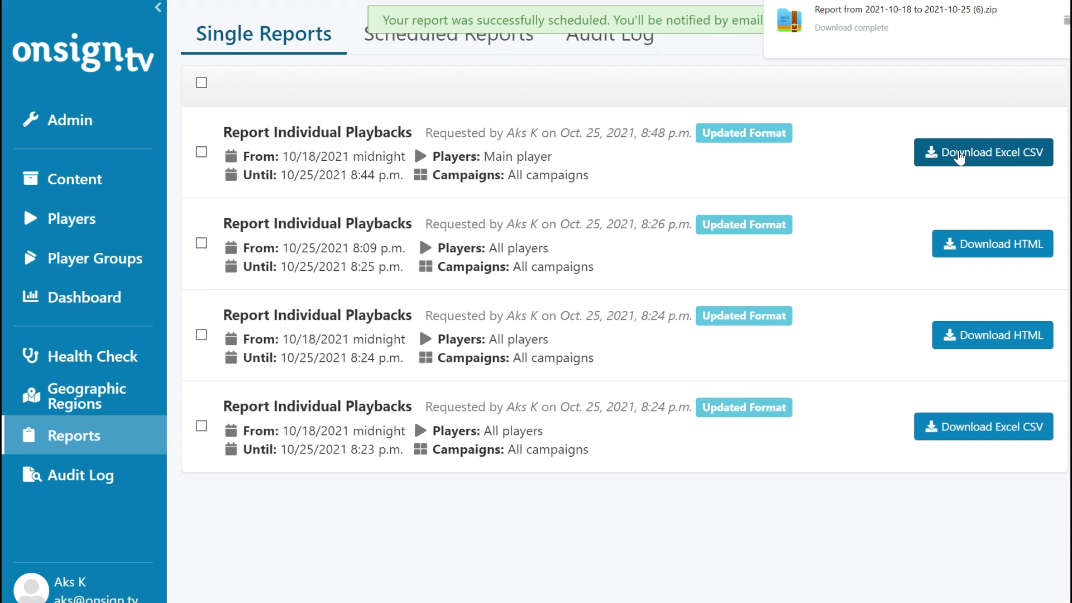